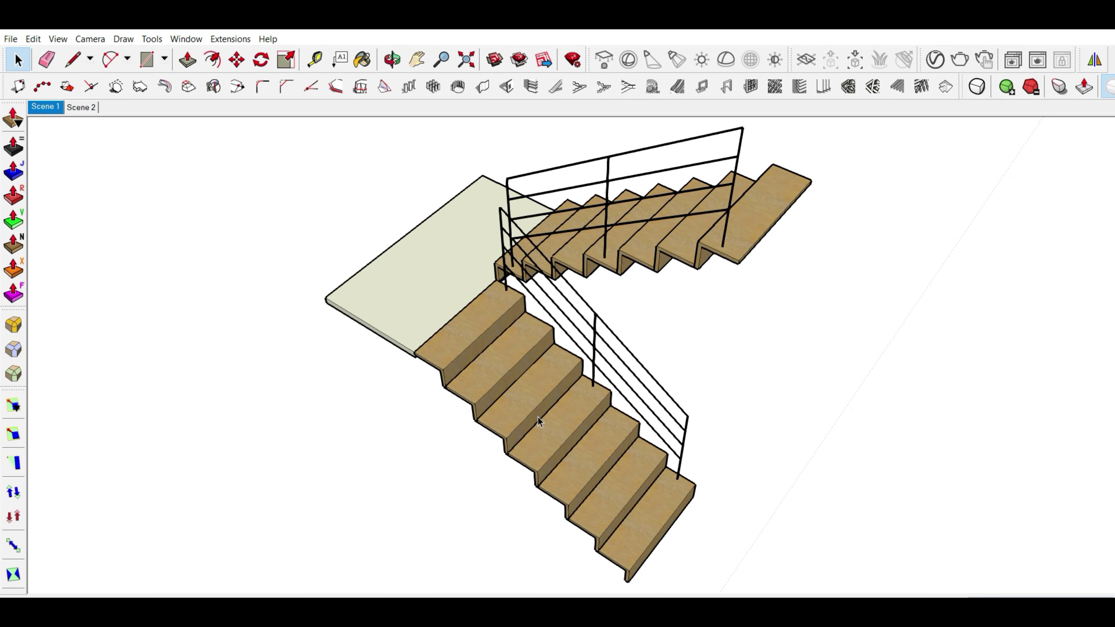
Orbit around the finished staircase to inspect it.
mouse_move(673, 281)
middle_mouse_down()
mouse_move(672, 391)
mouse_move(722, 349)
mouse_move(714, 311)
mouse_move(739, 233)
middle_mouse_up()
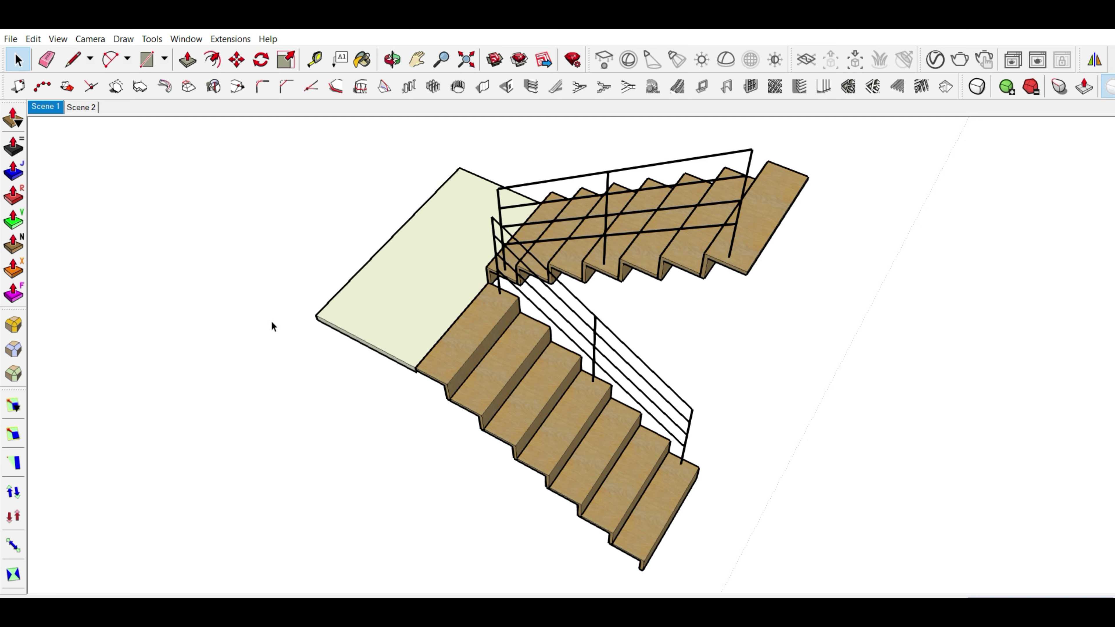
middle_click_drag(394, 241, 539, 420)
mouse_move(667, 279)
middle_mouse_down()
mouse_move(665, 334)
mouse_move(702, 373)
mouse_move(722, 346)
mouse_move(722, 294)
mouse_move(702, 313)
middle_mouse_up()
middle_click_drag(661, 355, 664, 348)
In Scene 2, select the whole flat rectangle and make it a component.
left_click(86, 110)
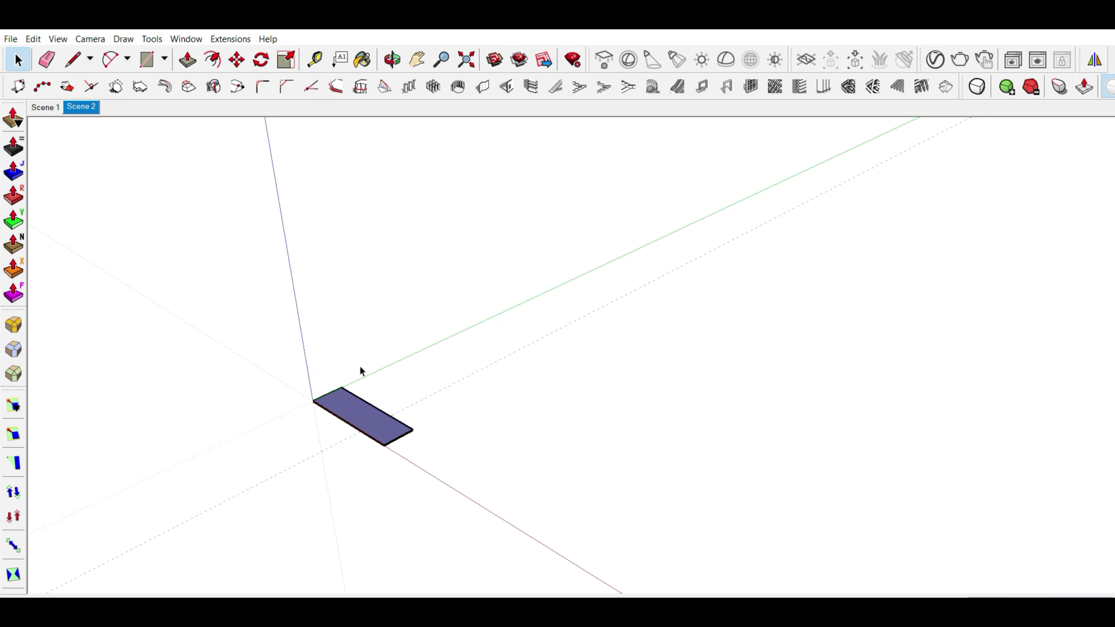
key("space")
scroll(367, 378, "up", 3)
middle_click_drag(391, 398, 467, 377, "shift")
key("ctrl+a")
key("g")
key("Return")
Push/Pull the rectangle component up into a solid box for the first step.
left_click(510, 400)
double_click(510, 400)
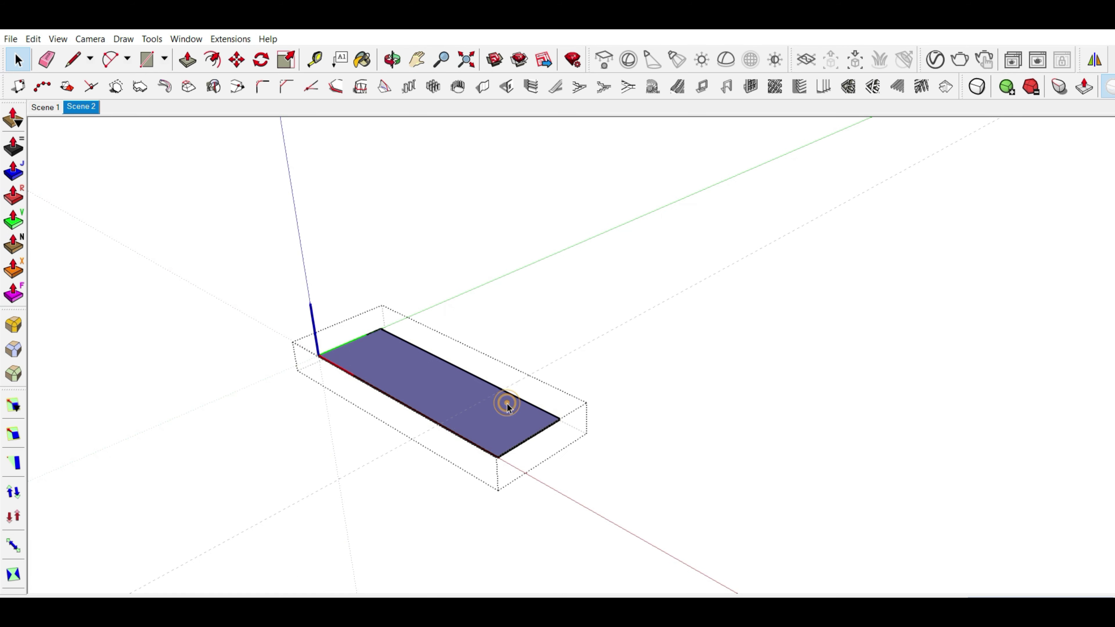
key("p")
left_click_drag(510, 400, 512, 334)
scroll(435, 377, "down", 2)
key("space")
left_click(611, 426)
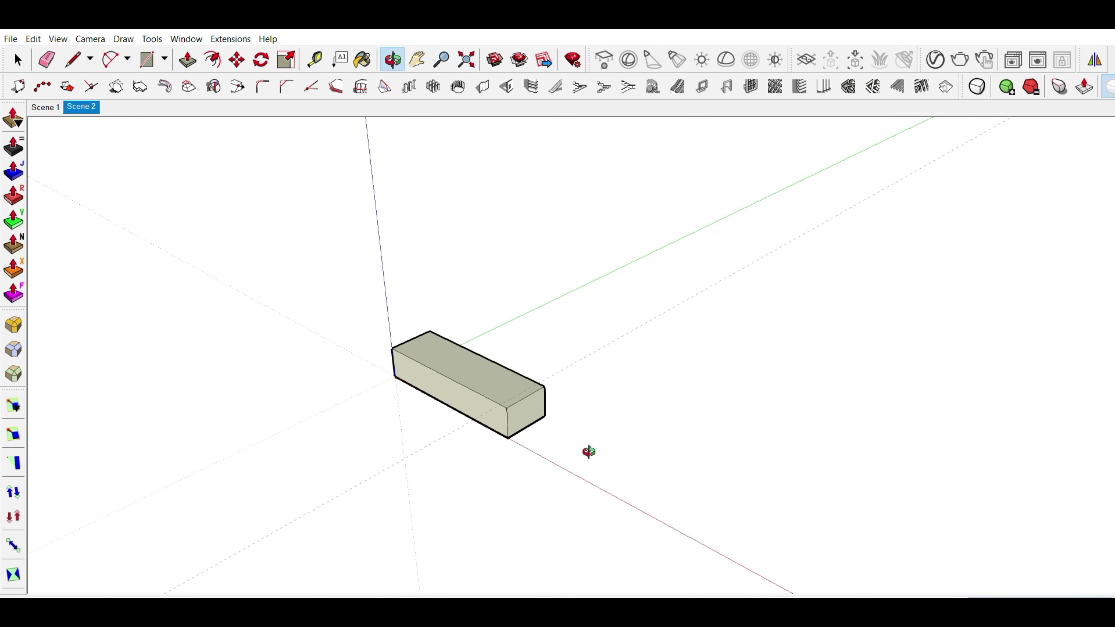
middle_click_drag(587, 450, 538, 426)
Copy the box corner-to-corner twice to form three rising steps.
left_click(426, 376)
scroll(460, 434, "down", 1)
key("m")
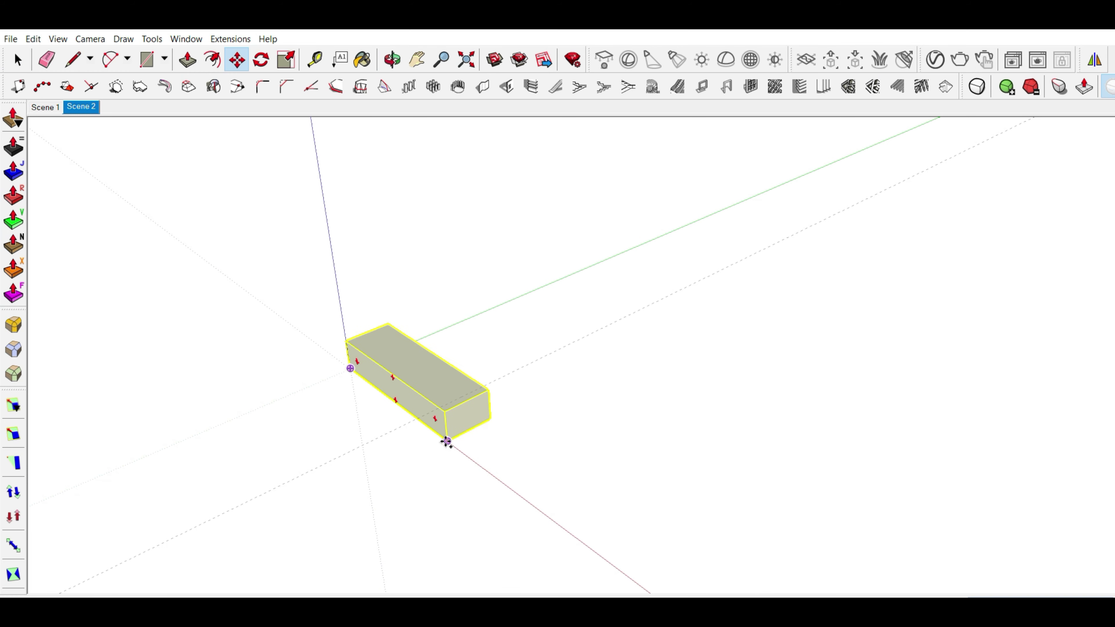
left_click(447, 441)
key("ctrl")
left_click(486, 397)
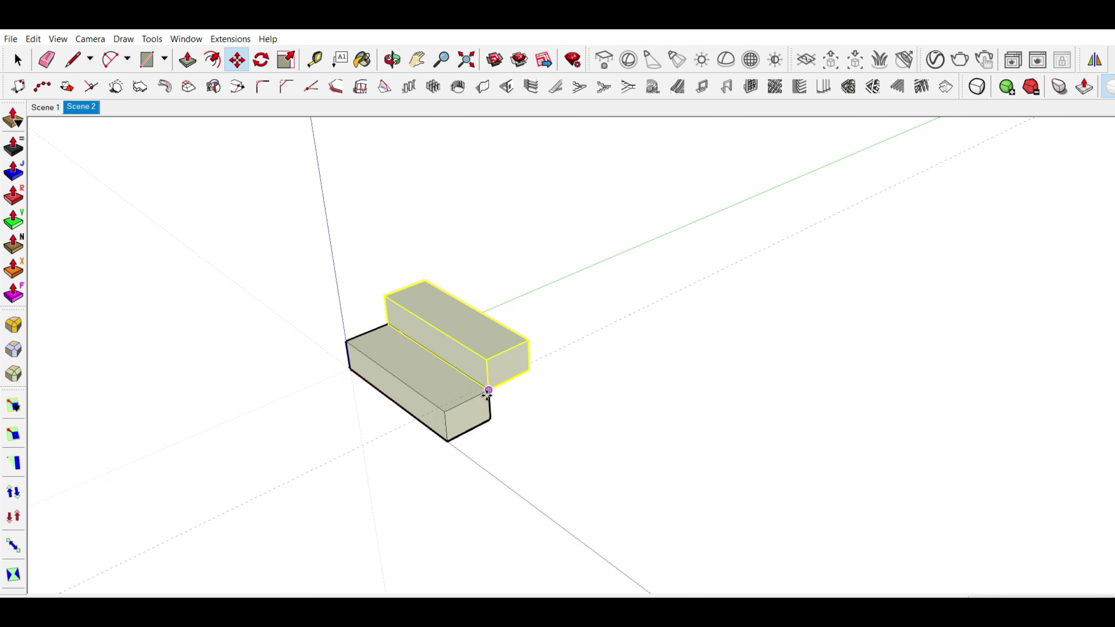
left_click(487, 391)
key("ctrl")
left_click(525, 337)
mouse_move(541, 379)
middle_mouse_down()
mouse_move(489, 363)
mouse_move(527, 339)
middle_mouse_up()
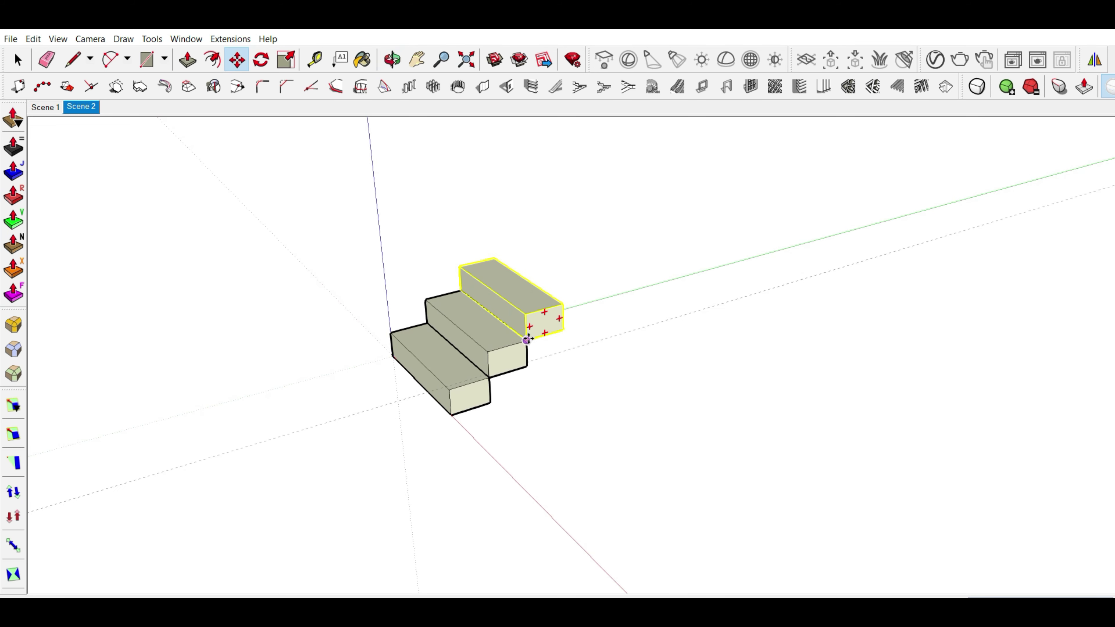
Copy all three steps onto the top of the stairs to extend the flight.
key("space")
left_click_drag(374, 243, 614, 471)
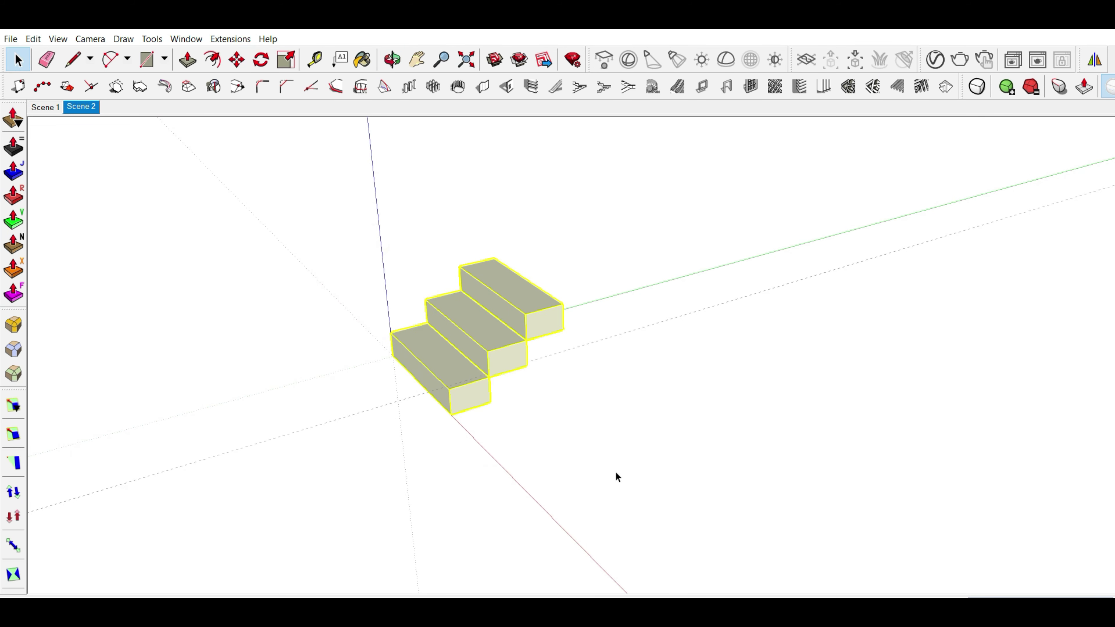
key("m")
left_click(463, 392)
left_click(568, 311)
key("space")
scroll(677, 244, "down", 2)
scroll(649, 244, "up", 3)
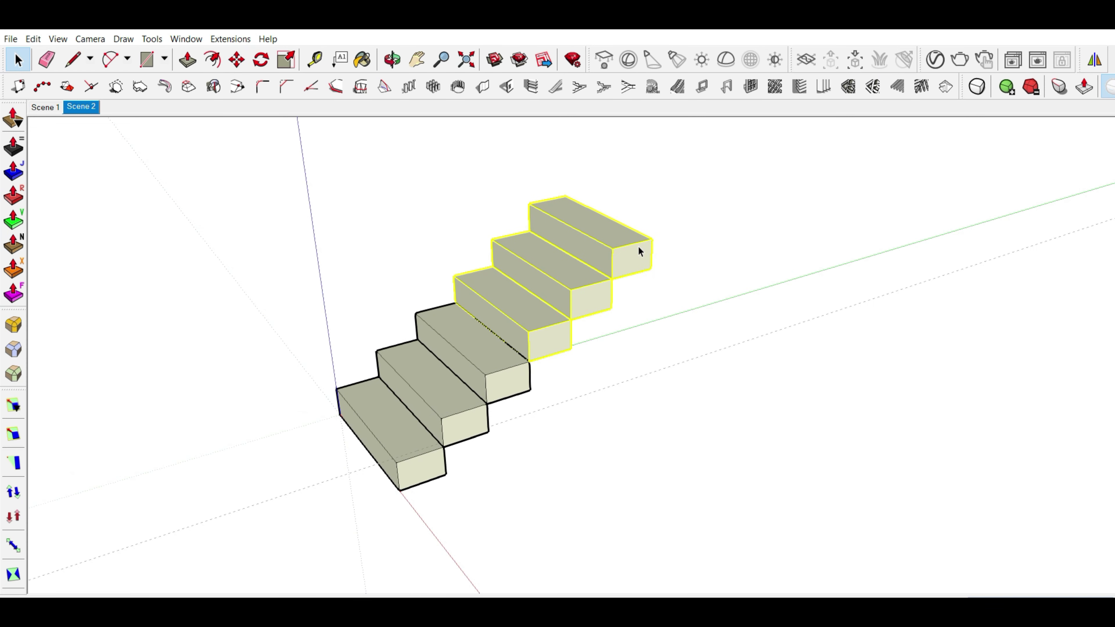
Copy the top step once more to complete the seven-step flight.
left_click(640, 249)
key("m")
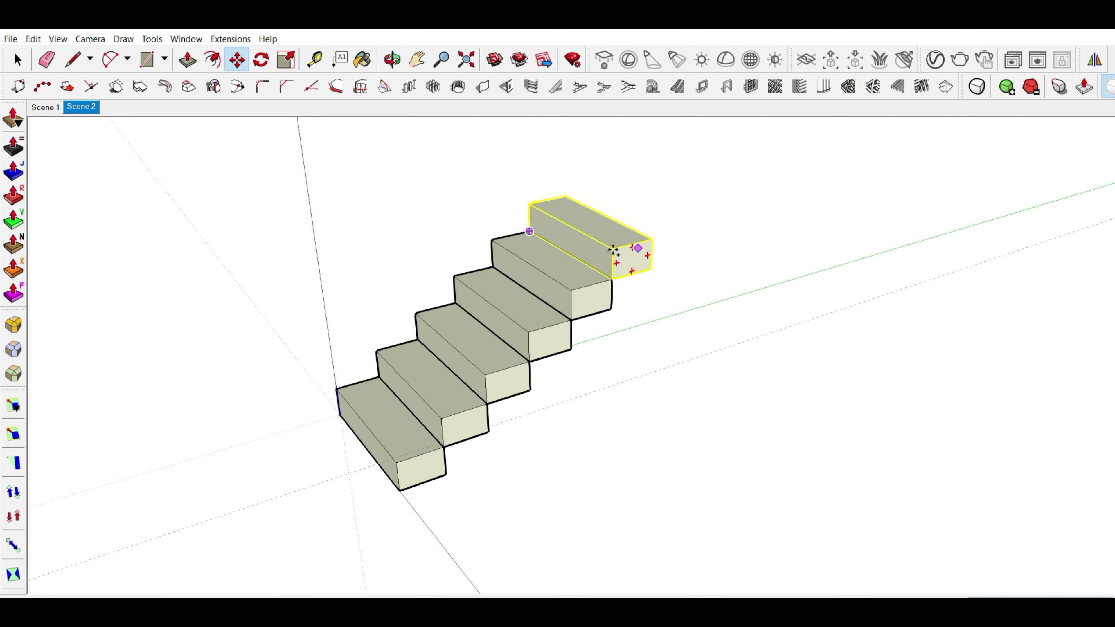
left_click(612, 278)
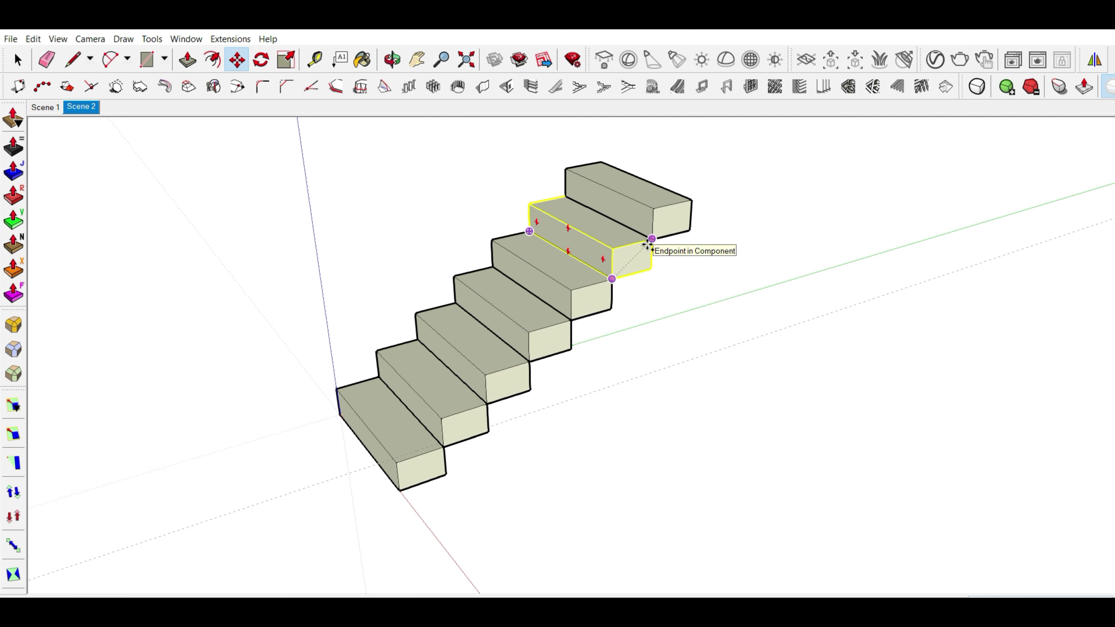
left_click(649, 244)
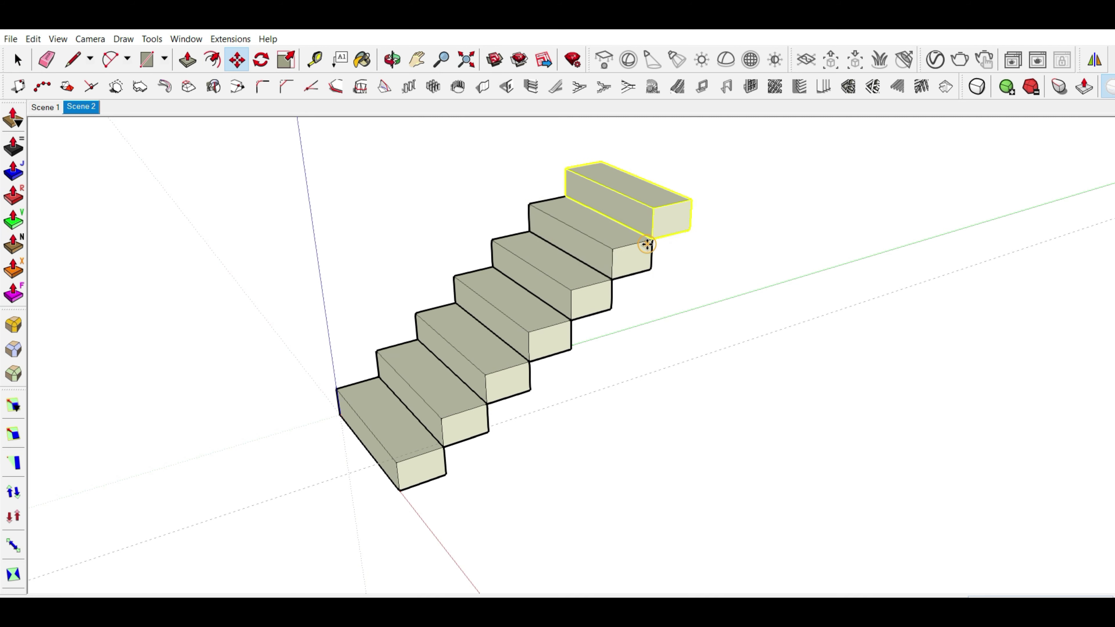
key("space")
scroll(703, 307, "down", 3)
left_click(748, 334)
mouse_move(712, 333)
middle_mouse_down()
mouse_move(698, 304)
mouse_move(588, 288)
middle_mouse_up()
scroll(588, 288, "up", 2)
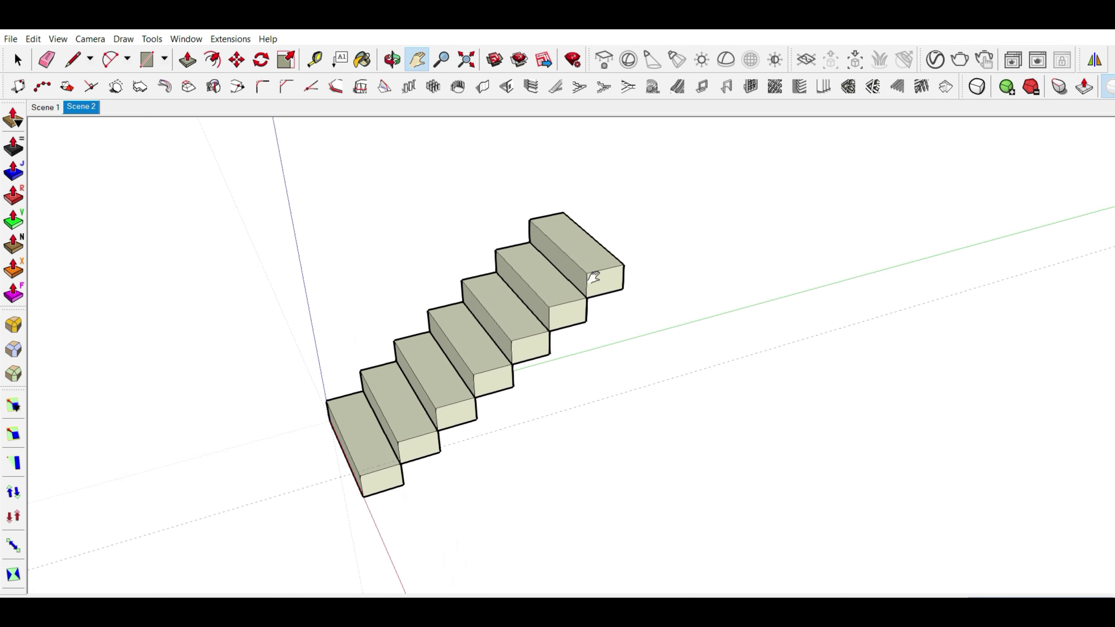
scroll(592, 281, "up", 2)
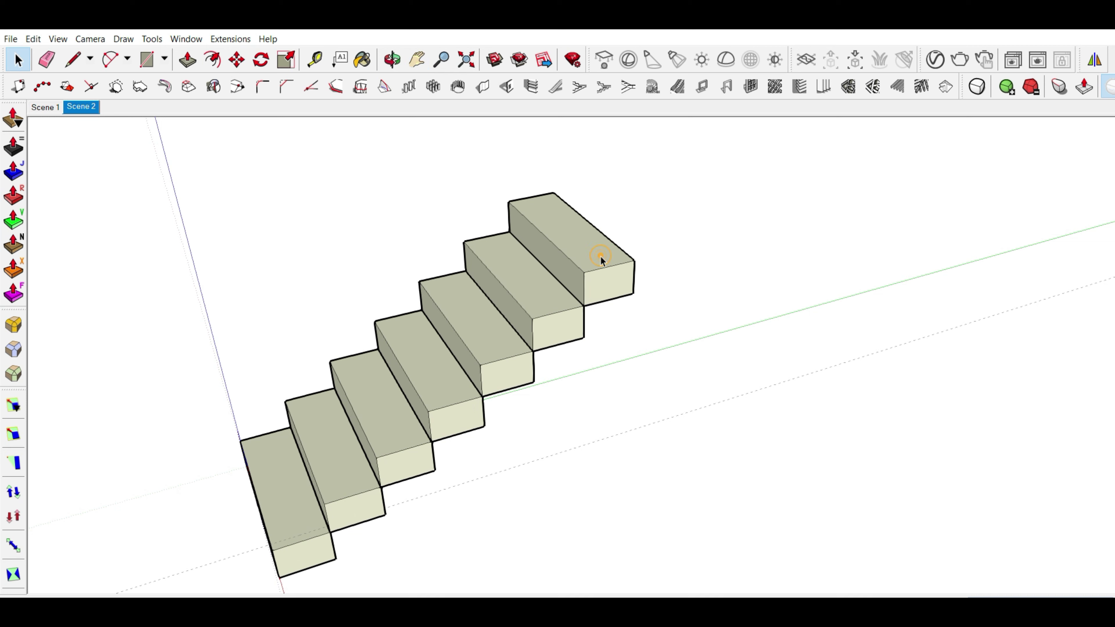
Copy the top step beside itself and make the copy unique.
key("m")
left_click(584, 305)
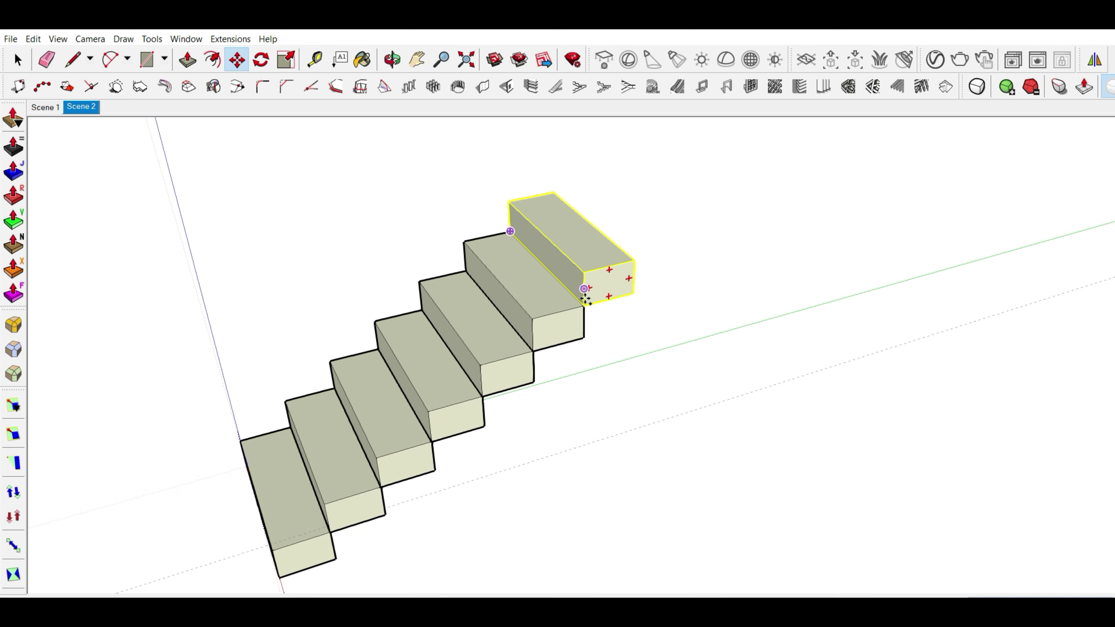
key("ctrl")
left_click(638, 298)
key("space")
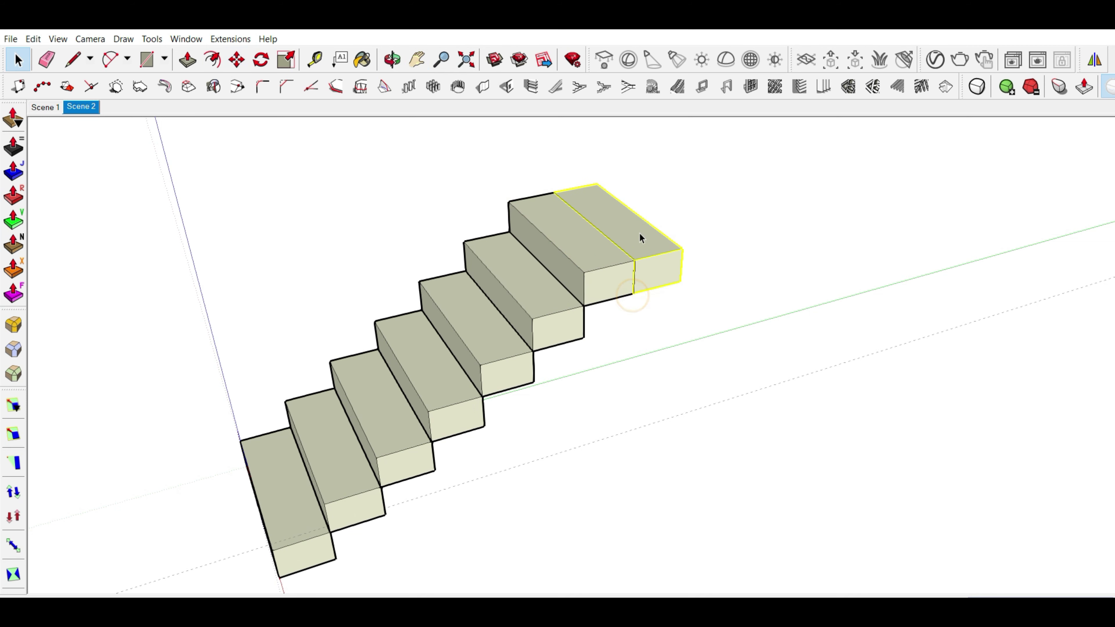
right_click(640, 233)
left_click(687, 317)
Push/Pull the copied step longer and wider into a broad landing slab.
middle_click_drag(771, 280, 659, 280)
double_click(657, 270)
key("p")
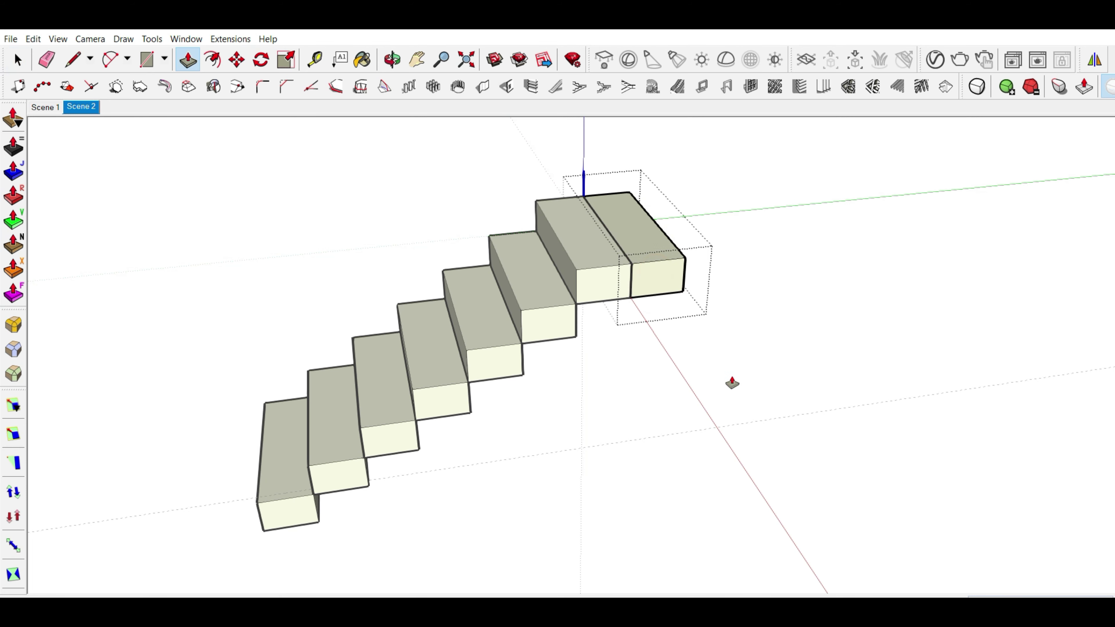
left_click_drag(656, 286, 728, 369)
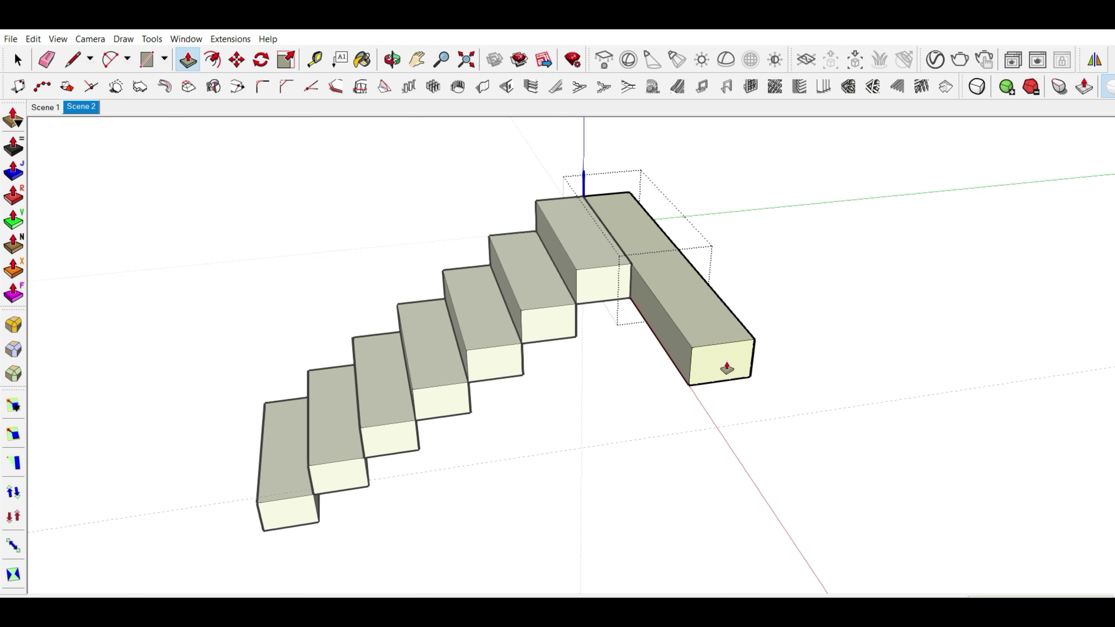
left_click(728, 370)
middle_click_drag(754, 366, 638, 344)
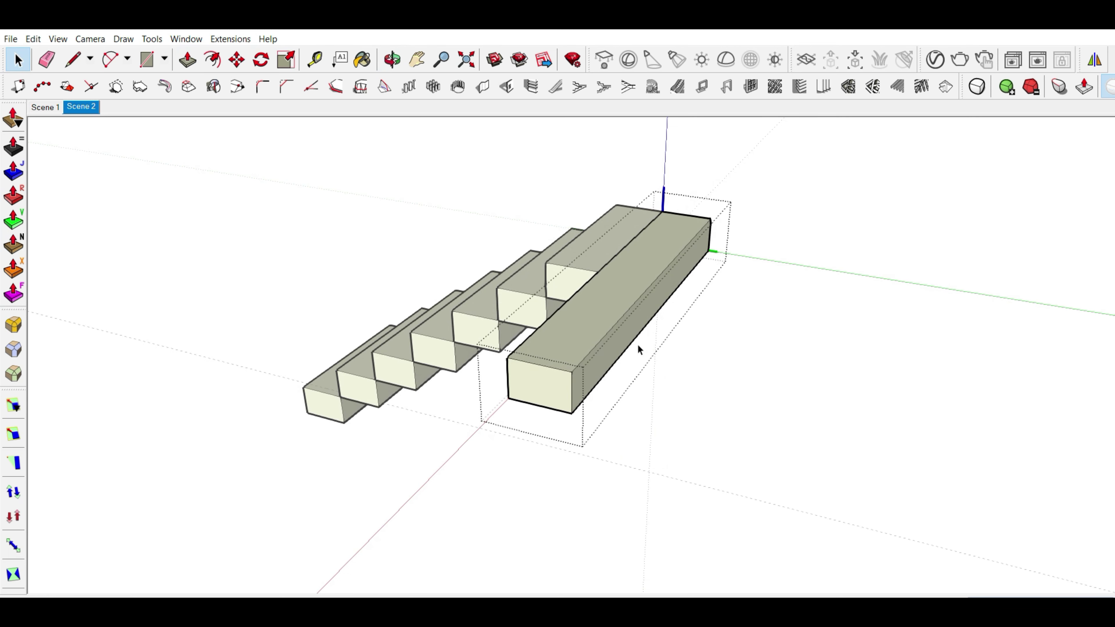
left_click_drag(616, 343, 735, 366)
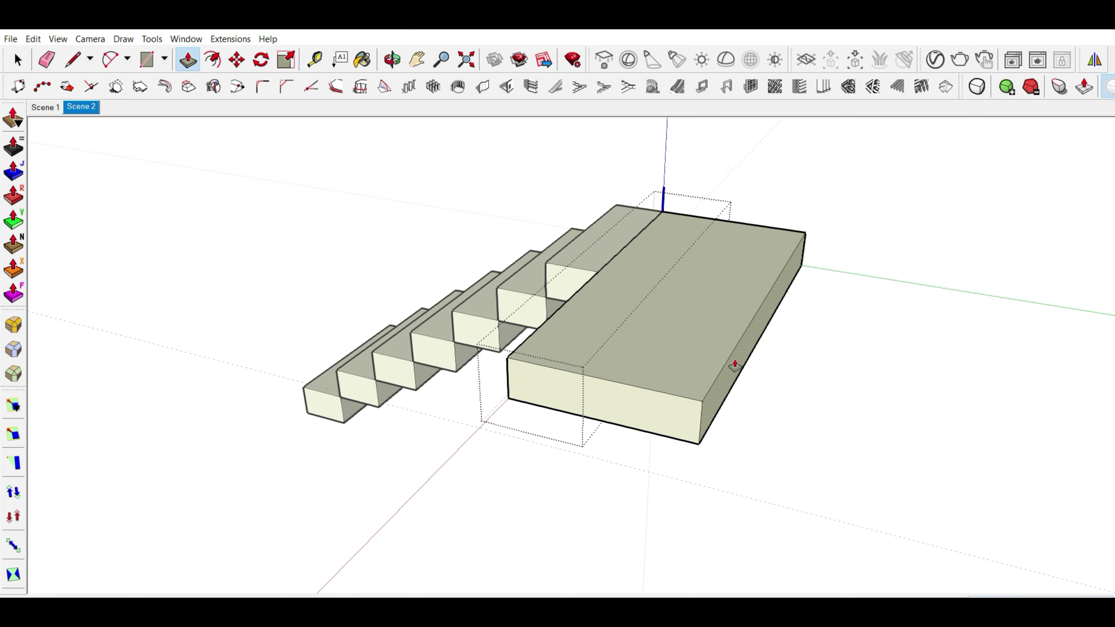
mouse_move(735, 365)
middle_mouse_down()
mouse_move(862, 418)
mouse_move(772, 329)
mouse_move(635, 316)
middle_mouse_up()
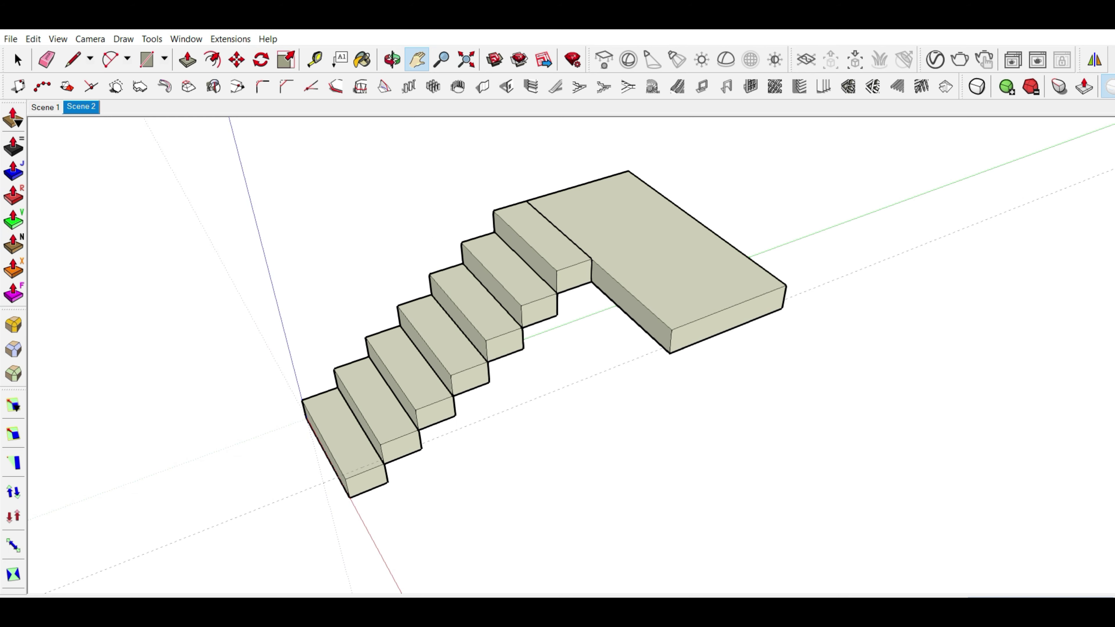
Inside the bottom step component, offset an outline into the riser face.
mouse_move(330, 421)
middle_mouse_down()
mouse_move(378, 391)
mouse_move(349, 498)
mouse_move(363, 465)
mouse_move(356, 475)
middle_mouse_up()
scroll(355, 505, "up", 3)
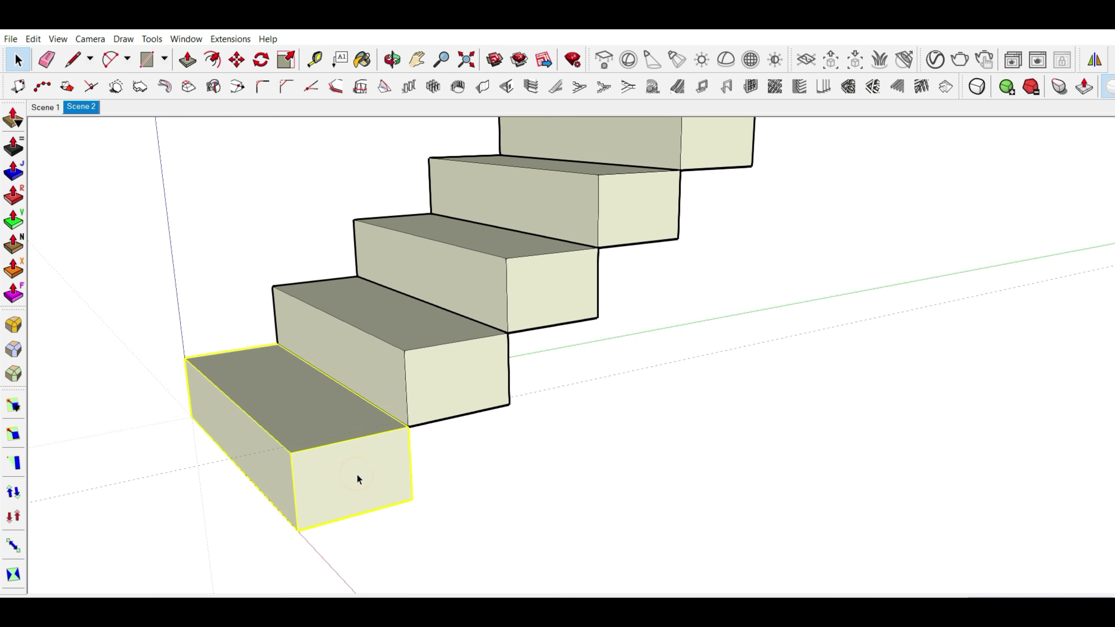
double_click(357, 479)
key("f")
left_click_drag(357, 476, 351, 458)
scroll(354, 454, "up", 1)
key("space")
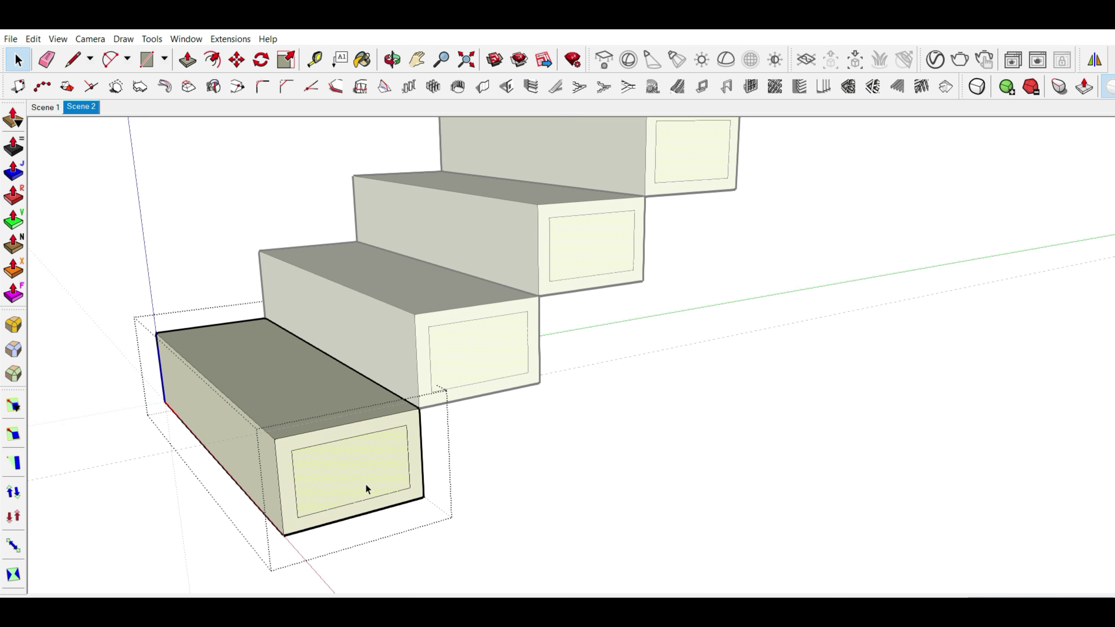
Slide the inner riser edge onto the outer edge and push the face back to fold the step.
key("m")
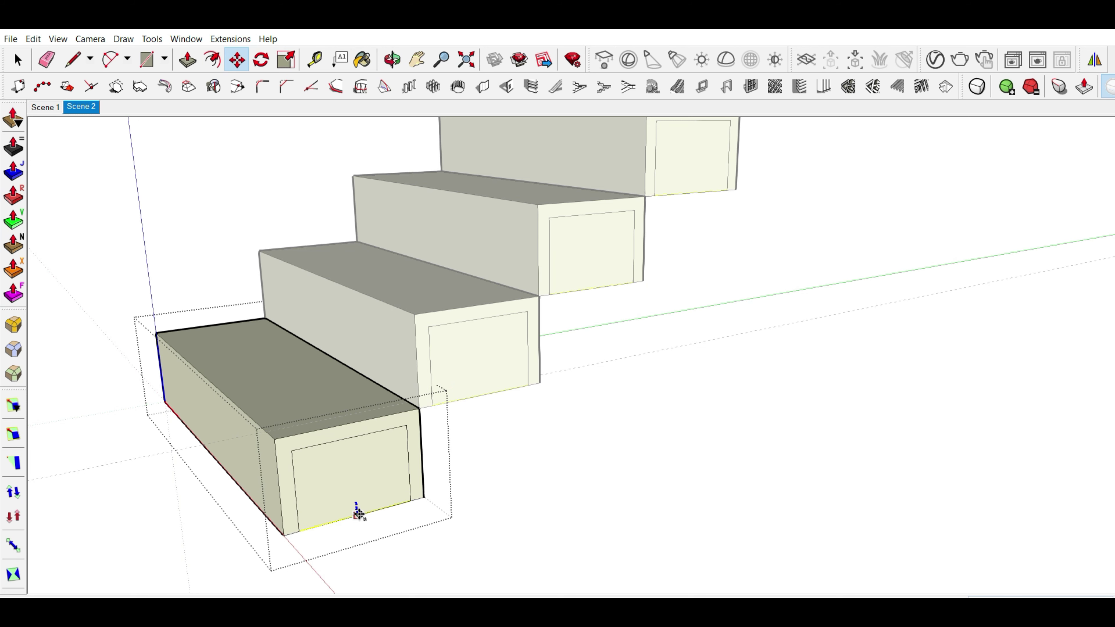
key("space")
left_click(408, 459)
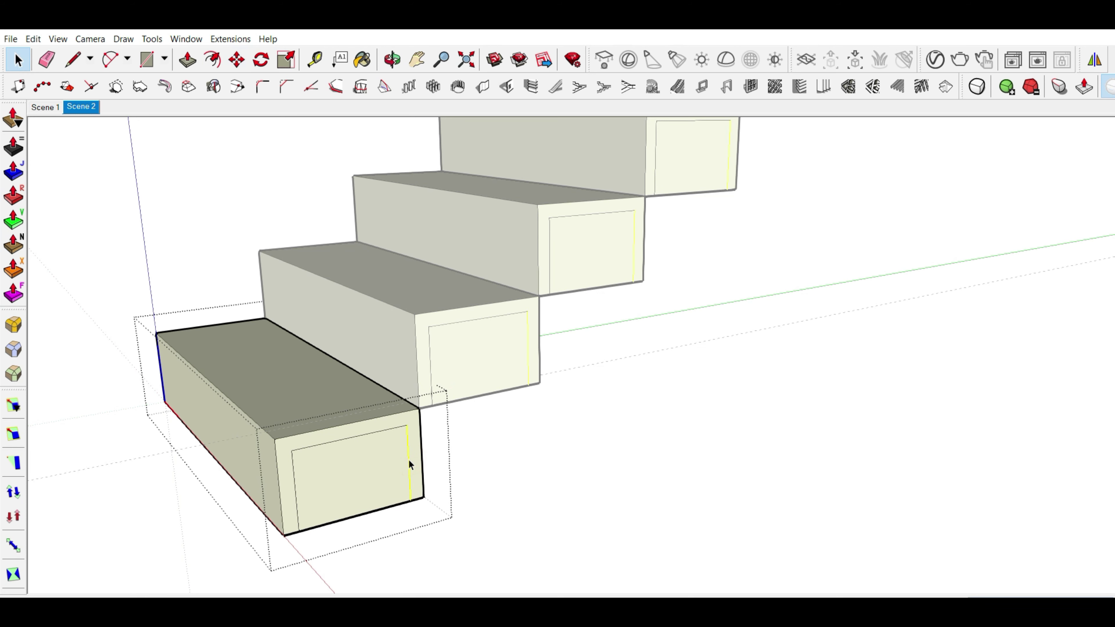
key("m")
mouse_move(408, 461)
left_mouse_down()
mouse_move(423, 459)
mouse_move(205, 351)
left_mouse_up()
scroll(419, 458, "down", 1)
key("p")
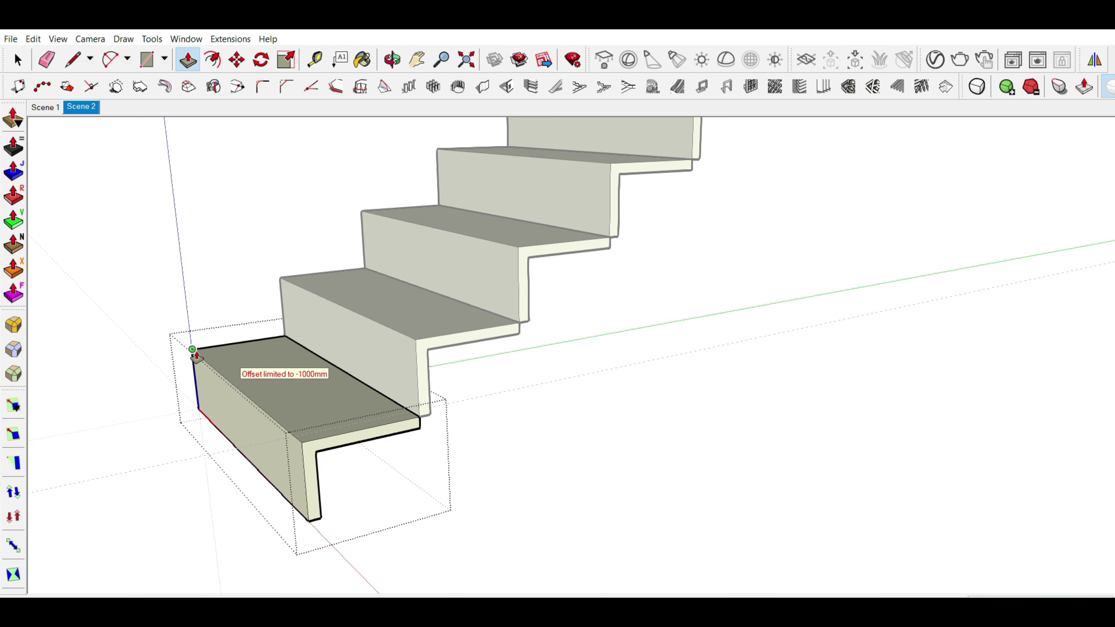
left_click(193, 351)
key("space")
Make the bottom step unique via its right-click menu.
scroll(230, 402, "down", 2)
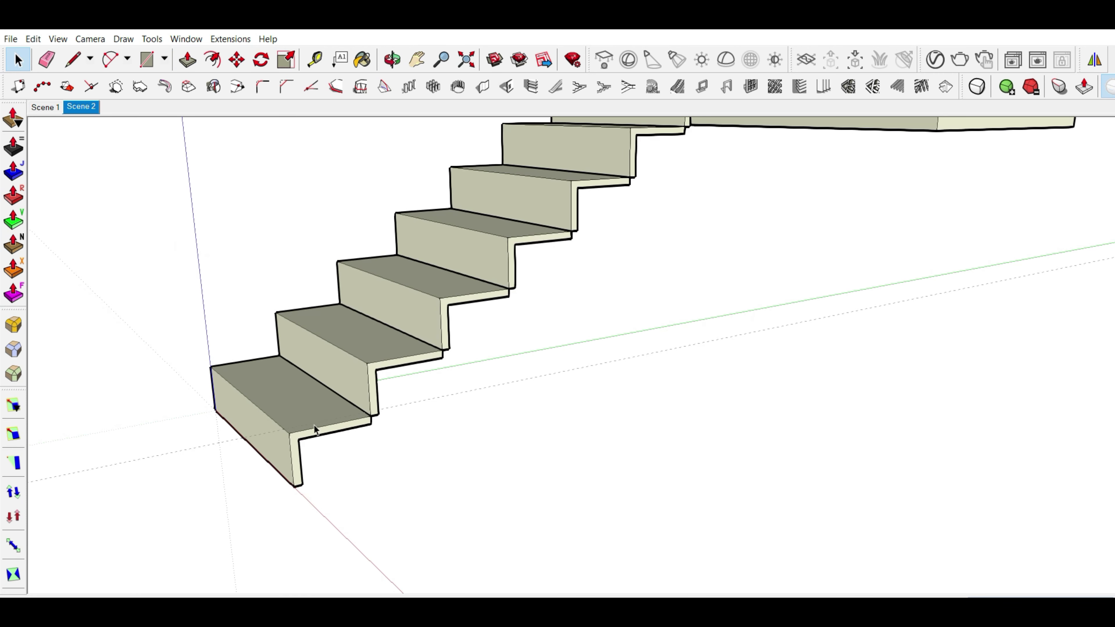
scroll(285, 406, "up", 2)
right_click(285, 406)
left_click(339, 143)
mouse_move(522, 457)
middle_mouse_down("shift")
mouse_move(443, 388)
mouse_move(428, 429)
mouse_move(356, 334)
mouse_move(345, 271)
middle_mouse_up("shift")
scroll(428, 429, "up", 2)
scroll(345, 271, "down", 2)
scroll(333, 275, "up", 3)
Open the bottom step for Push/Pull editing and orbit back to the staircase overview.
double_click(329, 277)
key("p")
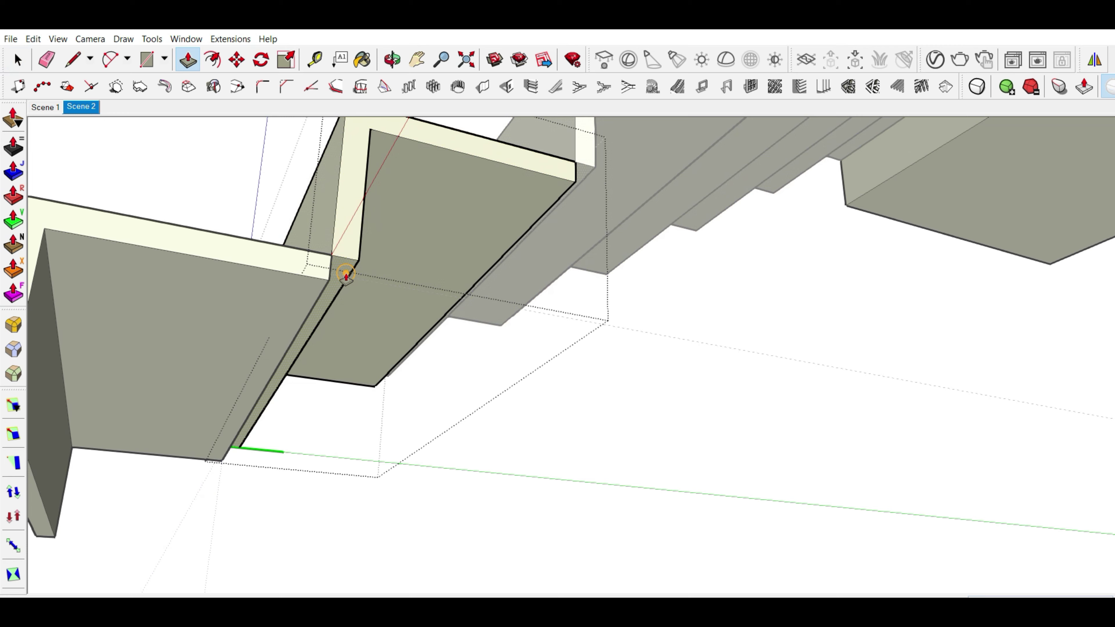
scroll(318, 282, "down", 1)
scroll(505, 381, "down", 5)
mouse_move(506, 381)
middle_mouse_down()
mouse_move(573, 499)
mouse_move(467, 360)
mouse_move(489, 454)
middle_mouse_up()
key("space")
scroll(501, 450, "up", 3)
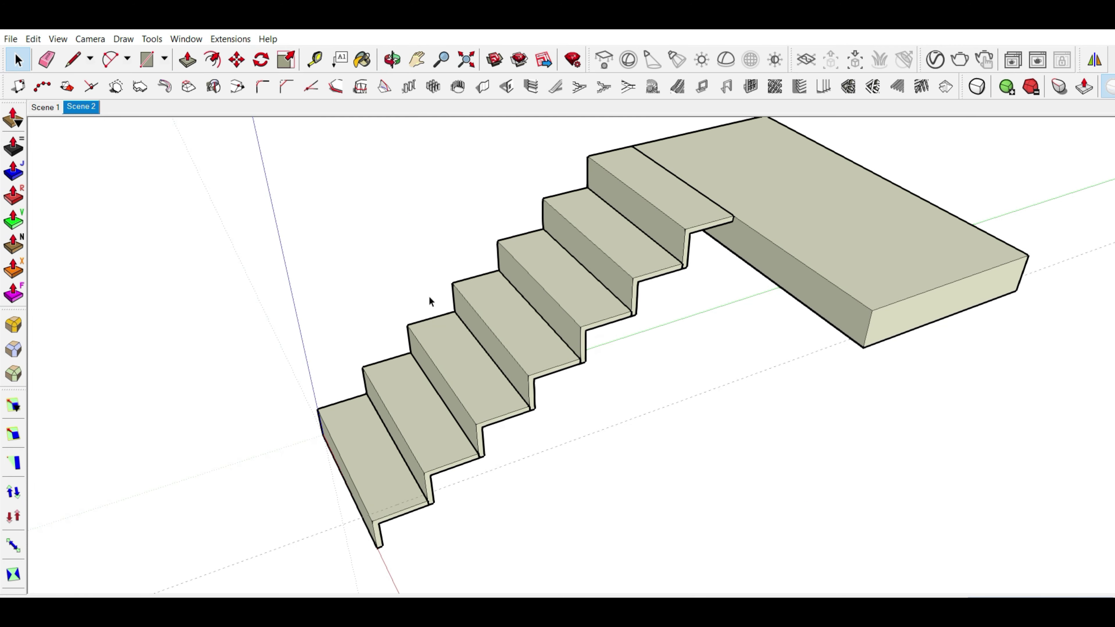
mouse_move(531, 303)
middle_mouse_down()
mouse_move(506, 319)
mouse_move(545, 343)
mouse_move(563, 319)
mouse_move(462, 448)
mouse_move(747, 403)
mouse_move(532, 396)
middle_mouse_up()
Draw a vertical railing post line on the bottom step.
mouse_move(620, 369)
middle_mouse_down()
mouse_move(558, 418)
mouse_move(495, 410)
middle_mouse_up()
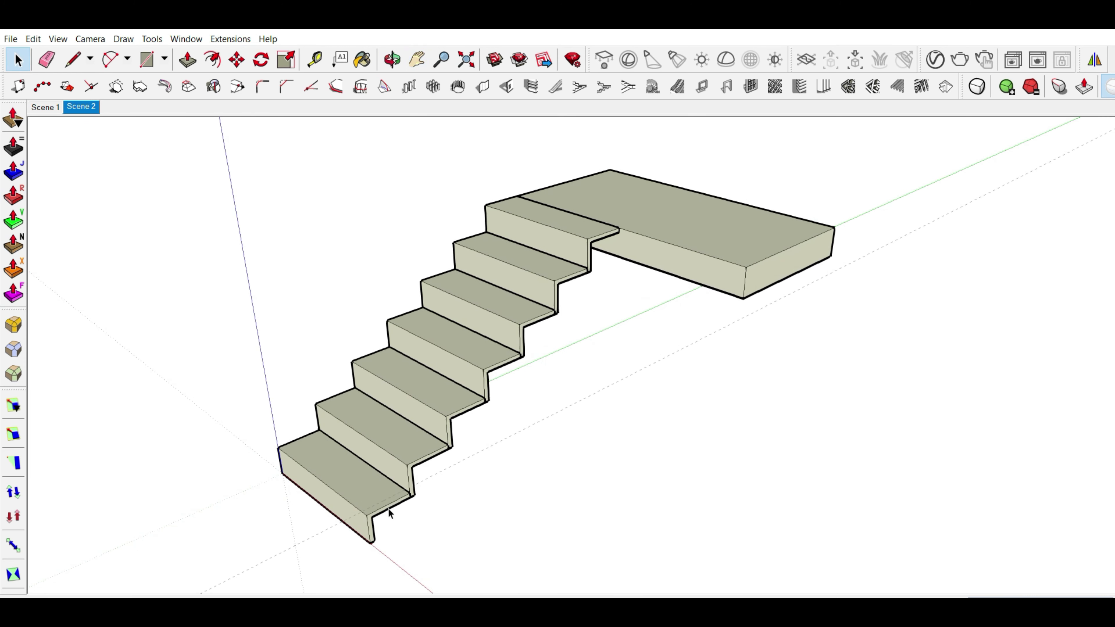
scroll(389, 510, "up", 2)
key("l")
scroll(386, 506, "up", 2)
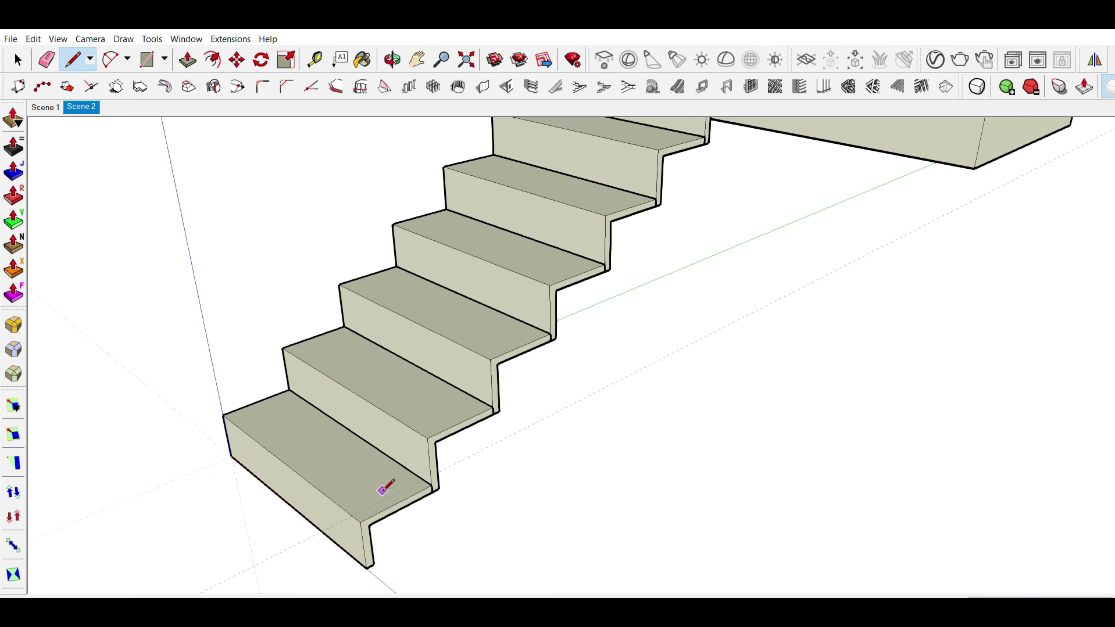
left_click(364, 239)
scroll(365, 294, "down", 2)
scroll(366, 293, "down", 1)
key("space")
Copy the post from its base up to the landing edge.
left_click(369, 358)
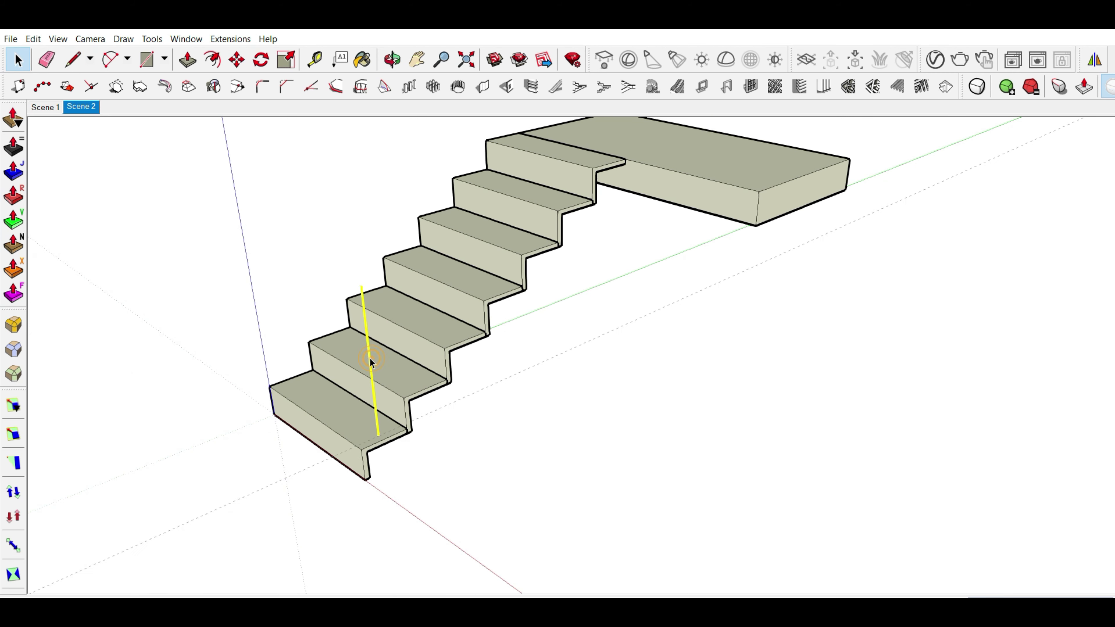
key("m")
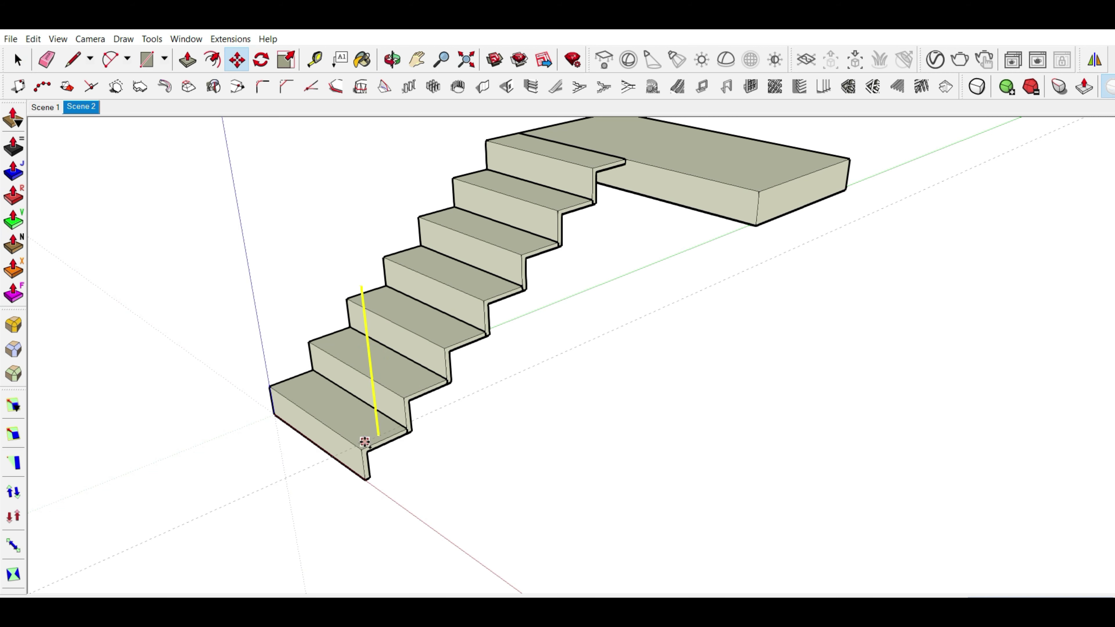
left_click(361, 449)
scroll(588, 167, "up", 2)
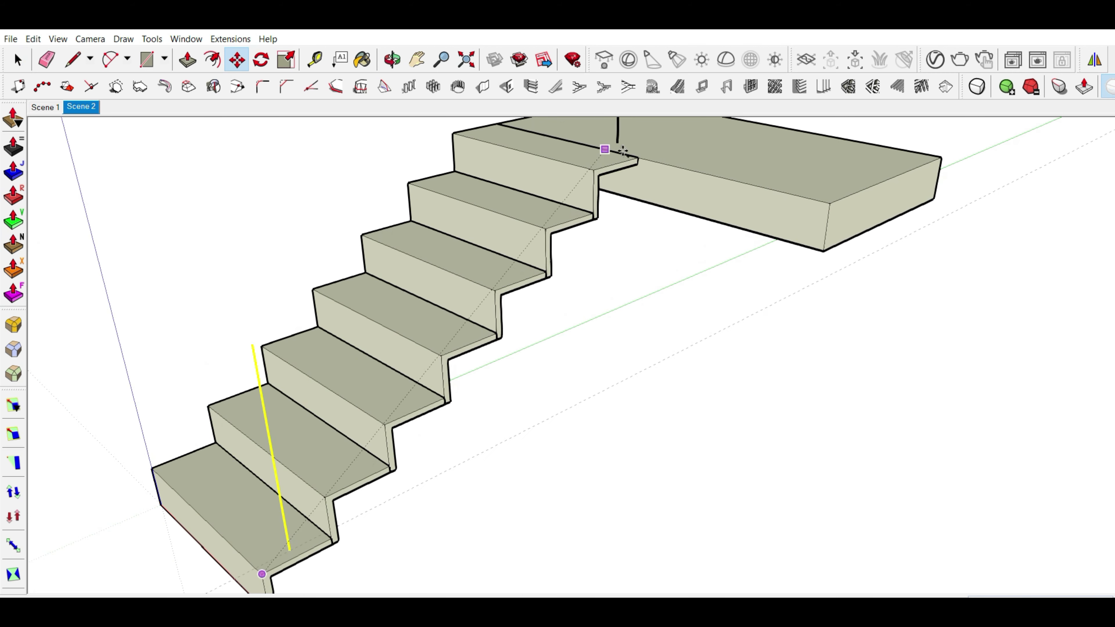
left_click(588, 170)
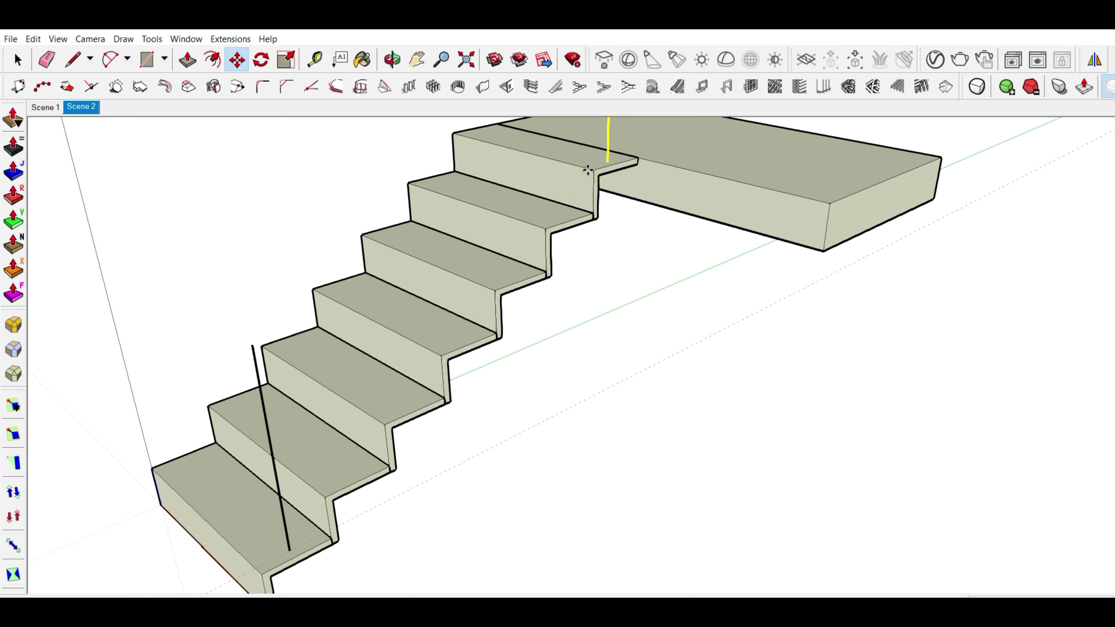
scroll(563, 304, "down", 3)
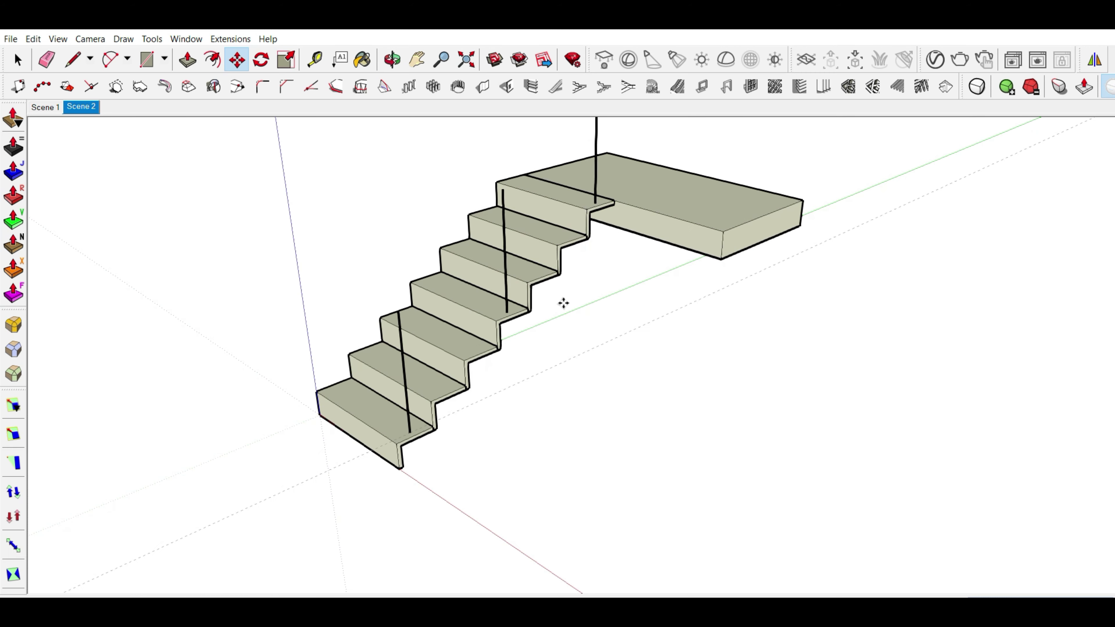
scroll(583, 330, "down", 2)
mouse_move(582, 330)
middle_mouse_down()
mouse_move(745, 379)
mouse_move(667, 309)
mouse_move(511, 334)
mouse_move(630, 269)
mouse_move(653, 289)
mouse_move(553, 384)
mouse_move(592, 309)
mouse_move(648, 383)
mouse_move(563, 411)
mouse_move(627, 406)
middle_mouse_up()
Draw a sloping top rail line between the post tops and select it.
key("l")
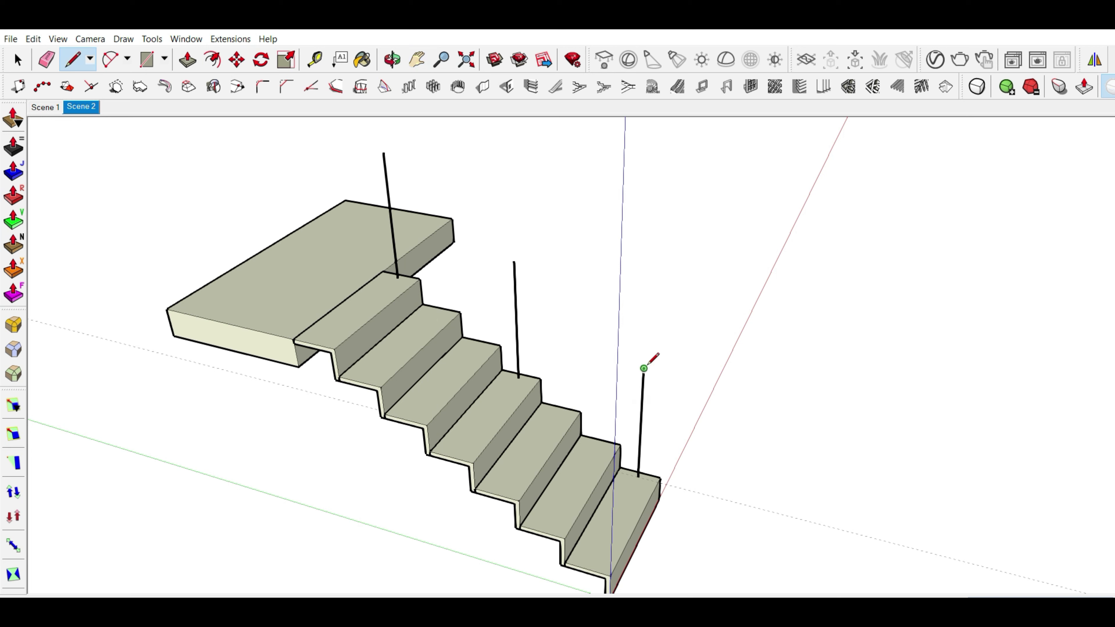
left_click(644, 369)
left_click(383, 152)
key("space")
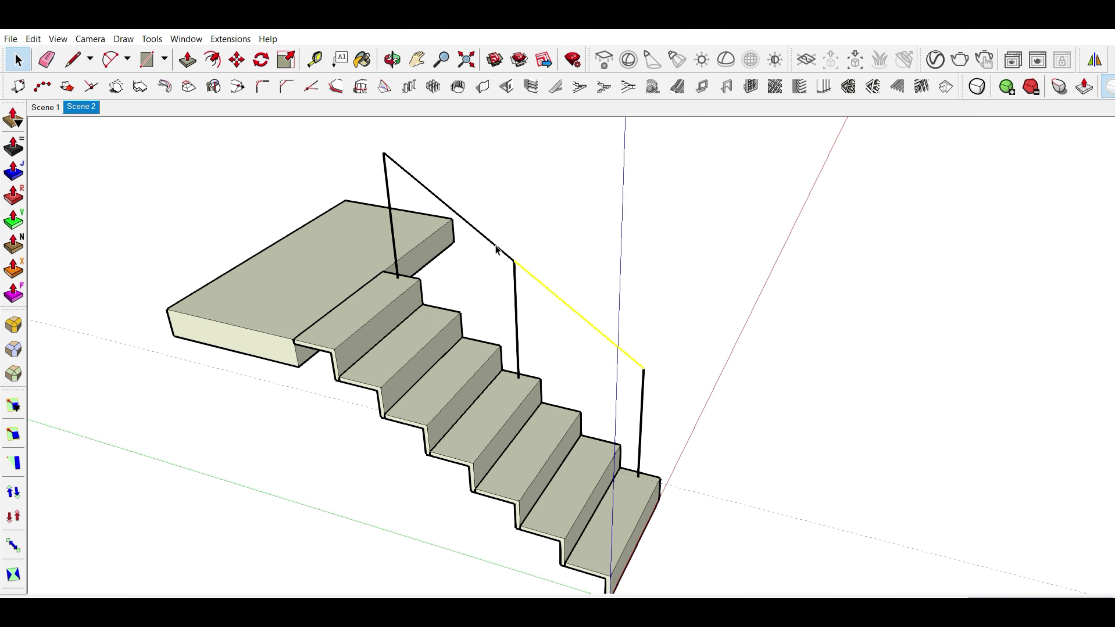
left_click(495, 246, "shift")
Copy the rail down and array it with /3 into evenly spaced parallel rails.
key("m")
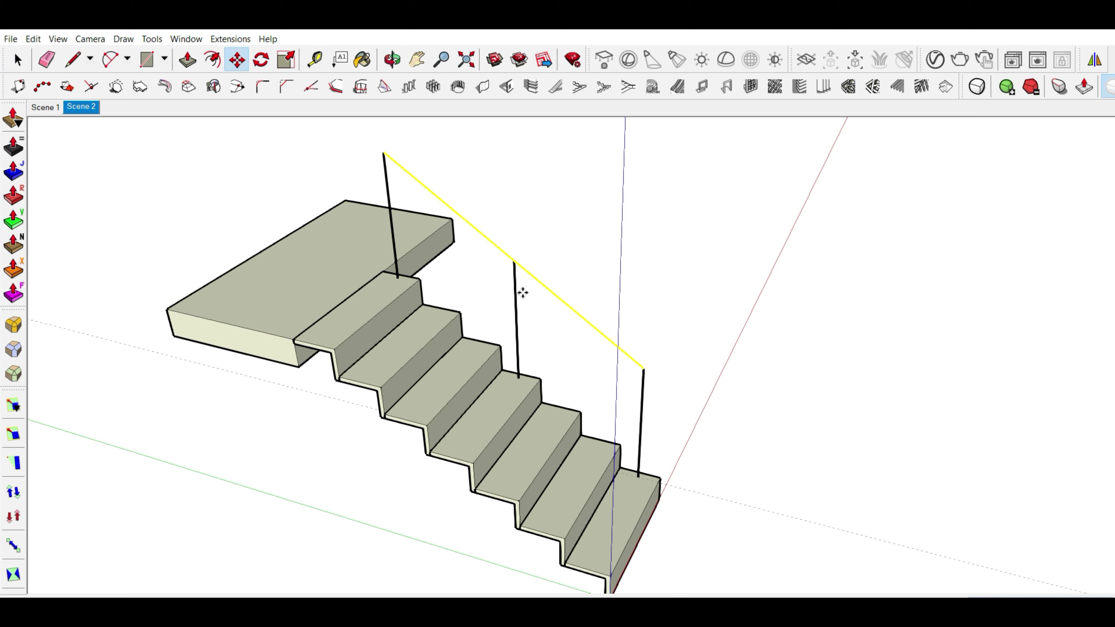
left_click(644, 369)
key("ctrl")
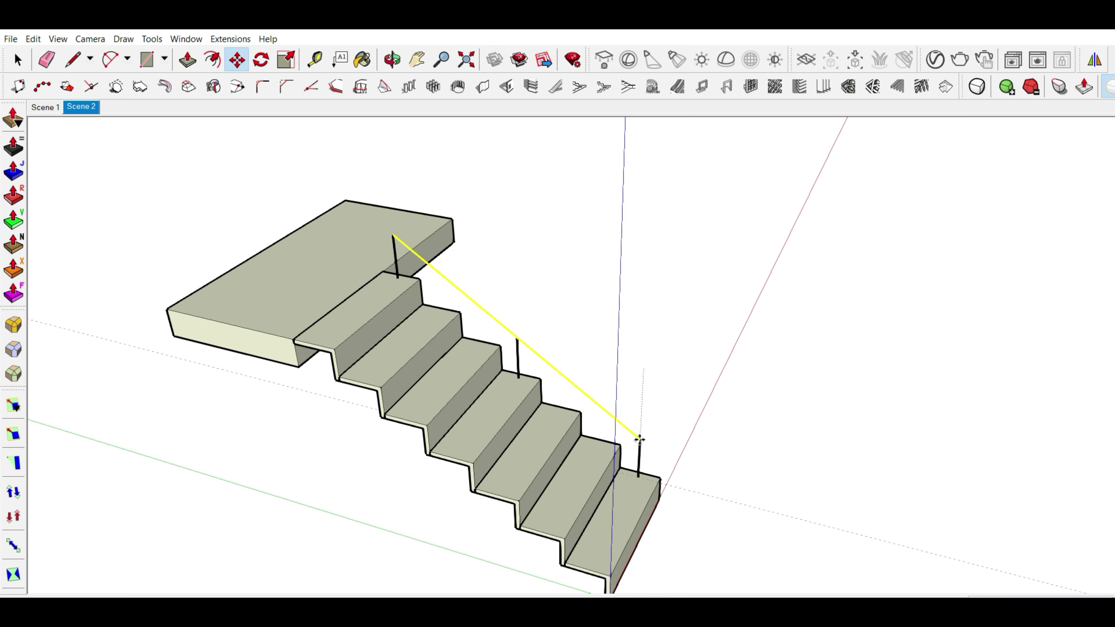
left_click(641, 435)
type("/3")
key("Return")
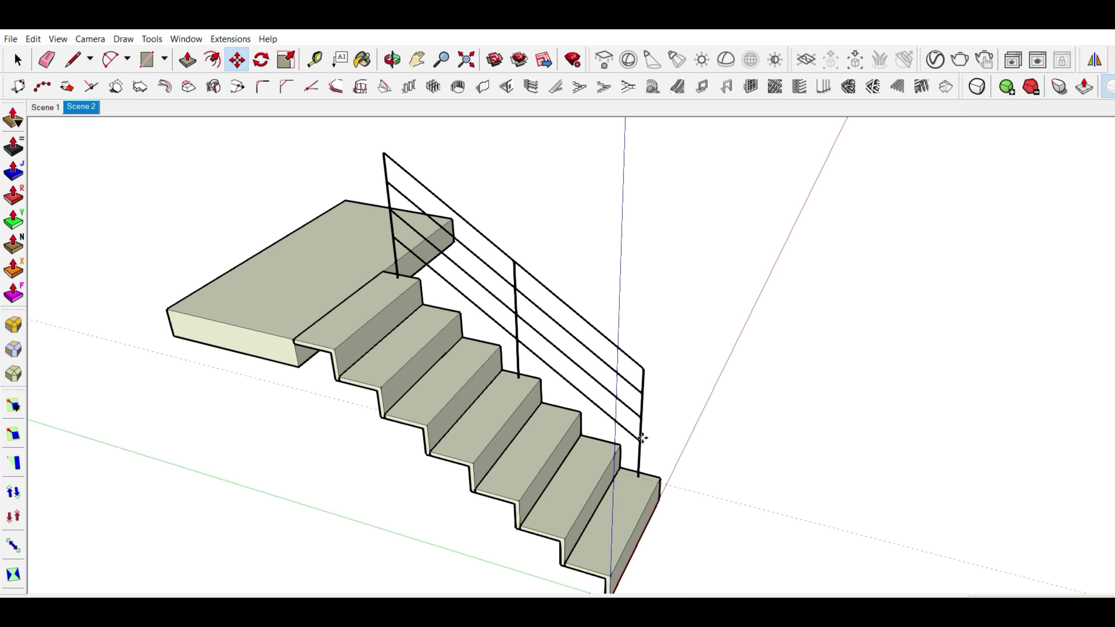
key("space")
Box-select the stair flight with its railing and make it a component.
mouse_move(634, 319)
middle_mouse_down()
mouse_move(944, 455)
mouse_move(638, 428)
middle_mouse_up()
mouse_move(815, 372)
middle_mouse_down()
mouse_move(643, 366)
mouse_move(508, 344)
mouse_move(595, 334)
mouse_move(265, 192)
middle_mouse_up()
left_click_drag(257, 167, 572, 480)
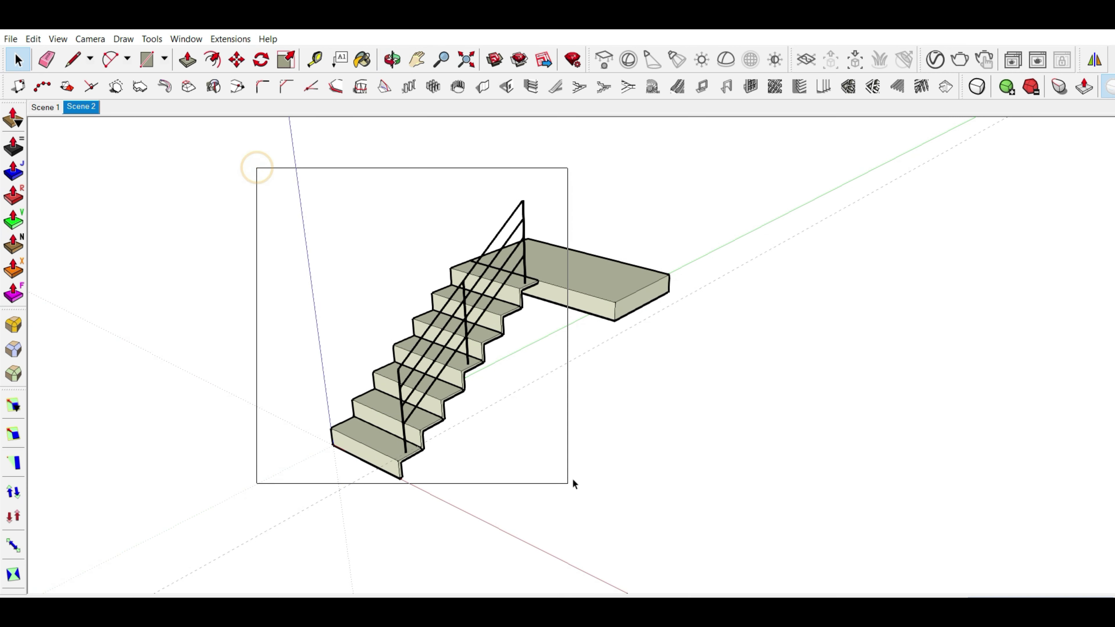
key("g")
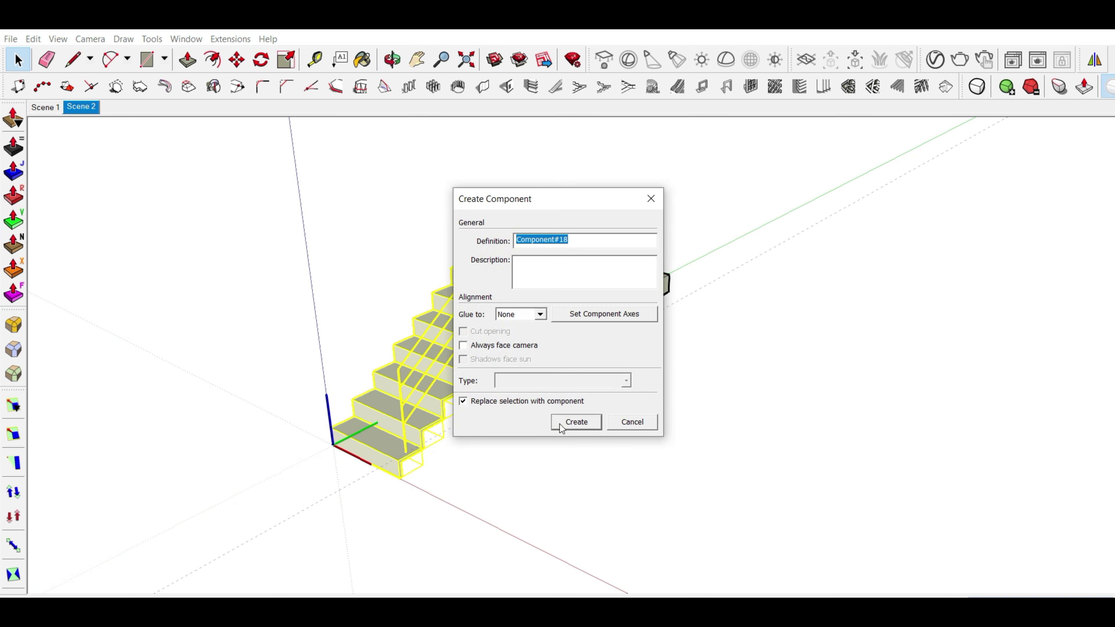
left_click(563, 424)
left_click(647, 379)
scroll(535, 312, "up", 2)
mouse_move(544, 325)
middle_mouse_down("shift")
mouse_move(647, 354)
mouse_move(589, 313)
middle_mouse_up("shift")
Mirror the stair component at the landing corner, keeping the original flight.
left_click(524, 318)
scroll(542, 321, "down", 2)
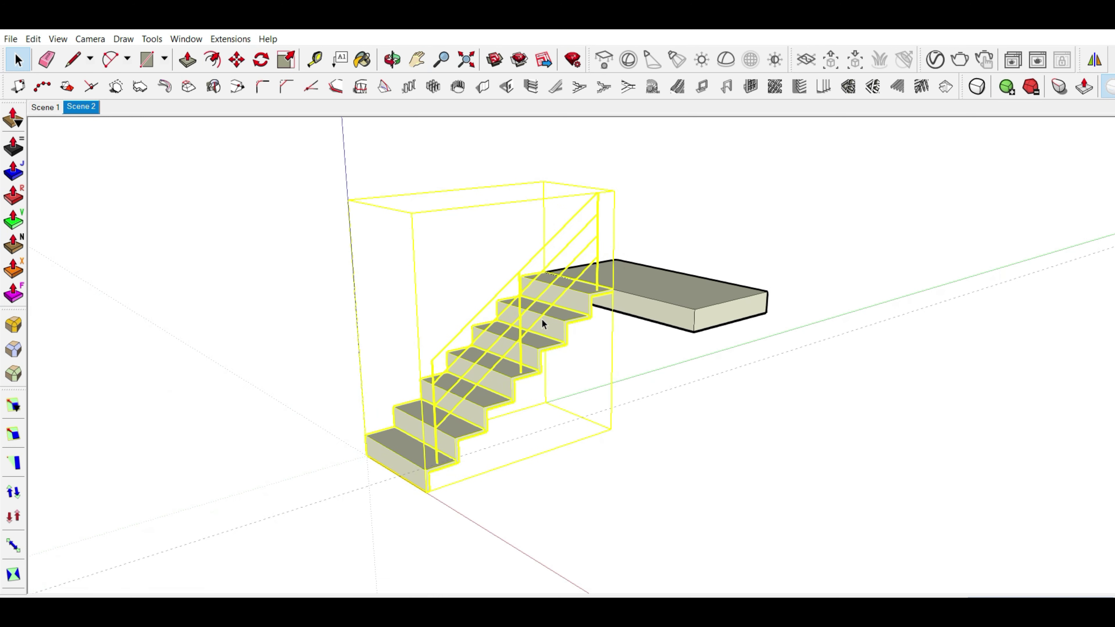
scroll(615, 284, "up", 1)
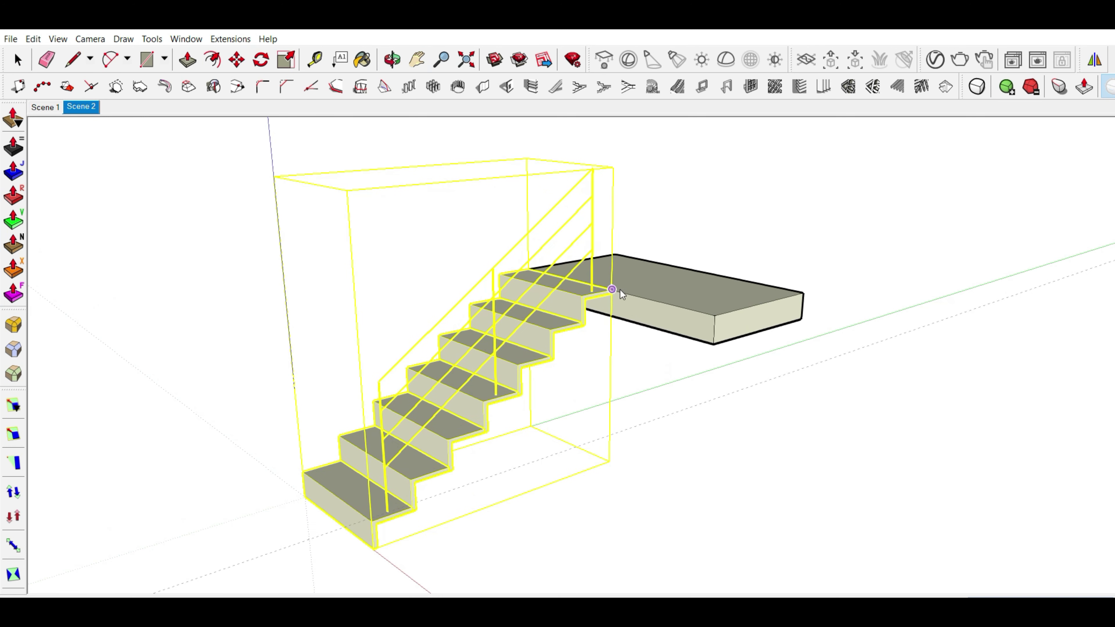
left_click(695, 167)
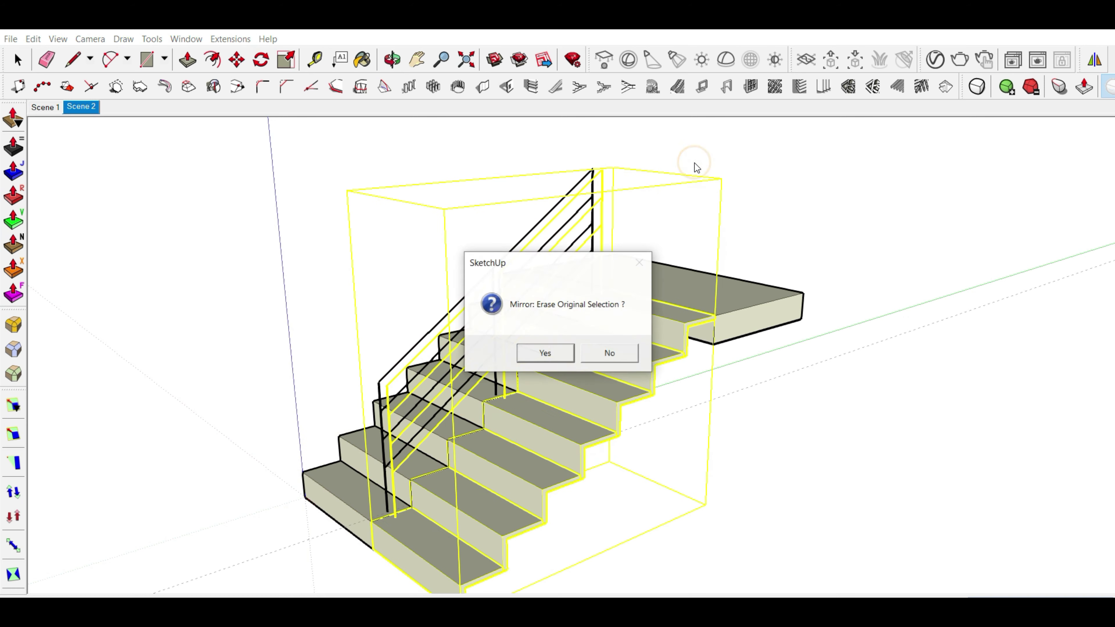
left_click(607, 355)
left_click(742, 416)
scroll(702, 417, "down", 2)
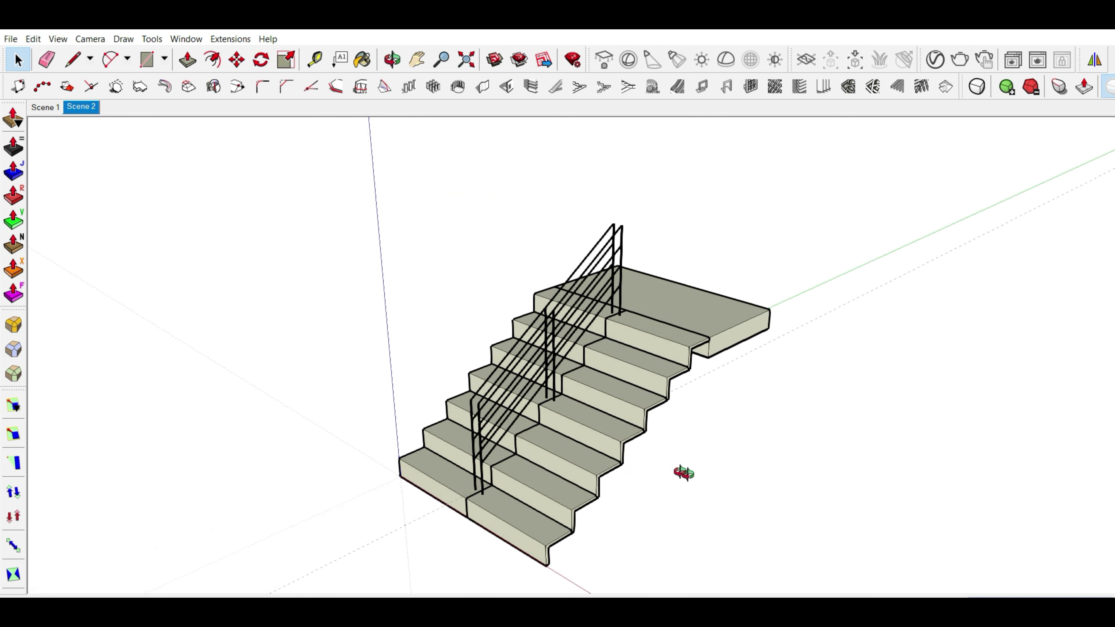
Flip the copied stair flight along the component's green axis.
middle_click_drag(680, 472, 633, 409)
scroll(633, 410, "up", 2)
left_click(633, 405)
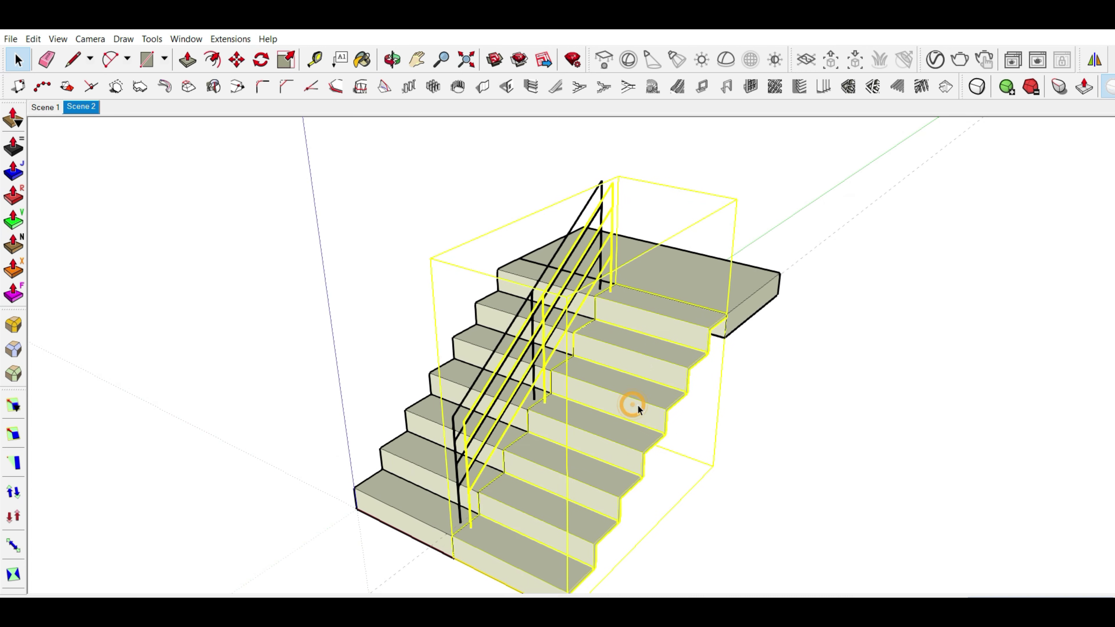
right_click(647, 362)
mouse_move(685, 532)
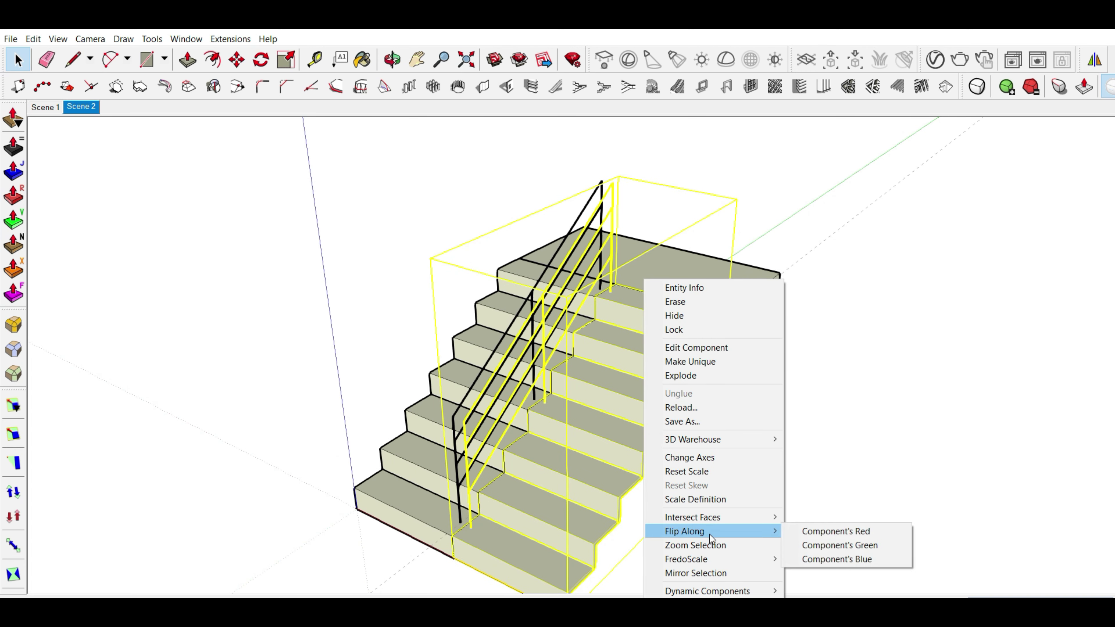
left_click(862, 548)
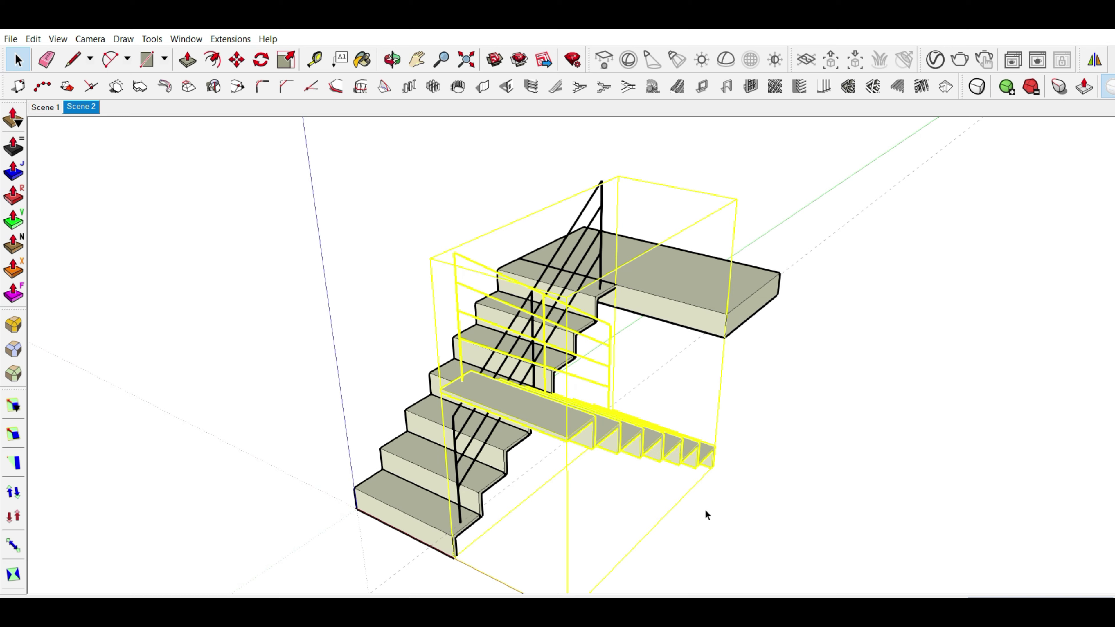
mouse_move(828, 519)
middle_mouse_down()
mouse_move(495, 329)
mouse_move(578, 386)
mouse_move(586, 433)
middle_mouse_up()
scroll(586, 433, "up", 3)
scroll(599, 350, "up", 3)
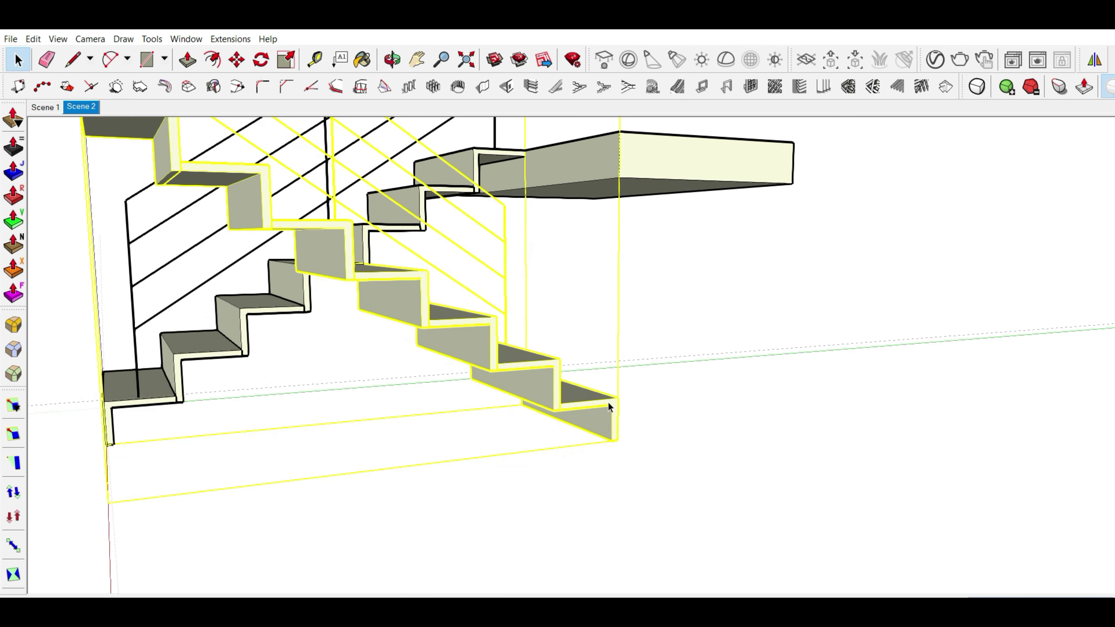
scroll(608, 402, "up", 2)
Move the flipped flight up so it rises from the landing.
key("m")
mouse_move(619, 450)
left_mouse_down()
mouse_move(610, 167)
mouse_move(642, 169)
left_mouse_up()
middle_click_drag(642, 169, 629, 324, "shift")
scroll(628, 323, "down", 3)
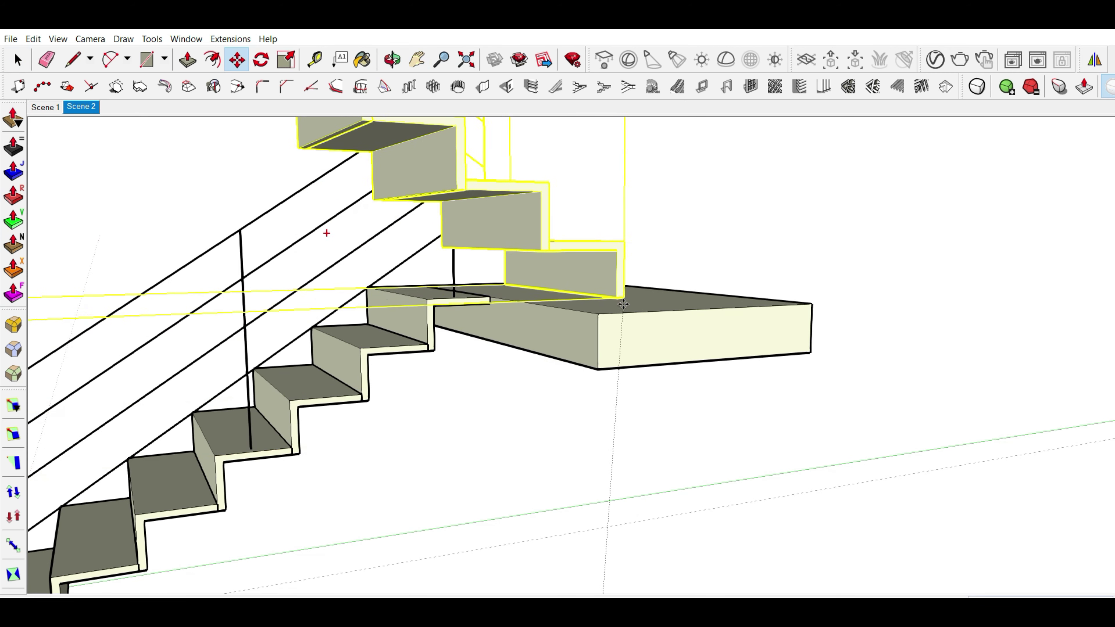
key("m")
scroll(509, 322, "down", 3)
mouse_move(508, 322)
middle_mouse_down()
mouse_move(488, 376)
mouse_move(784, 388)
middle_mouse_up()
key("space")
left_click(859, 303)
mouse_move(684, 281)
middle_mouse_down()
mouse_move(622, 468)
mouse_move(787, 416)
mouse_move(911, 347)
mouse_move(730, 323)
middle_mouse_up()
Paint the lower and upper flights with Wood Cherry Original, leaving the landing untextured.
key("b")
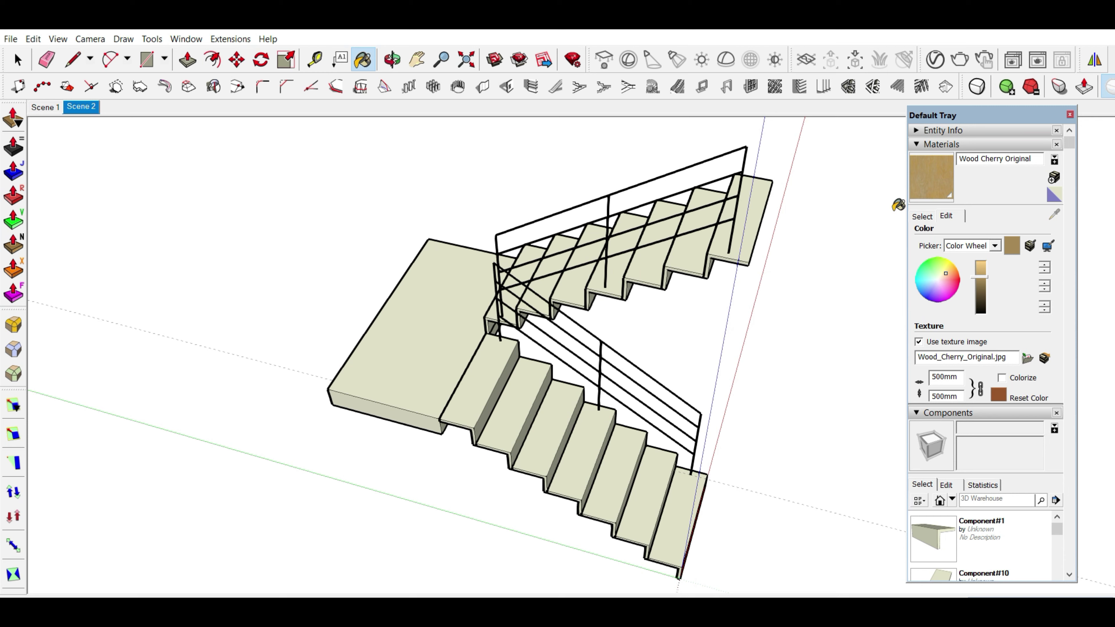
left_click(558, 424)
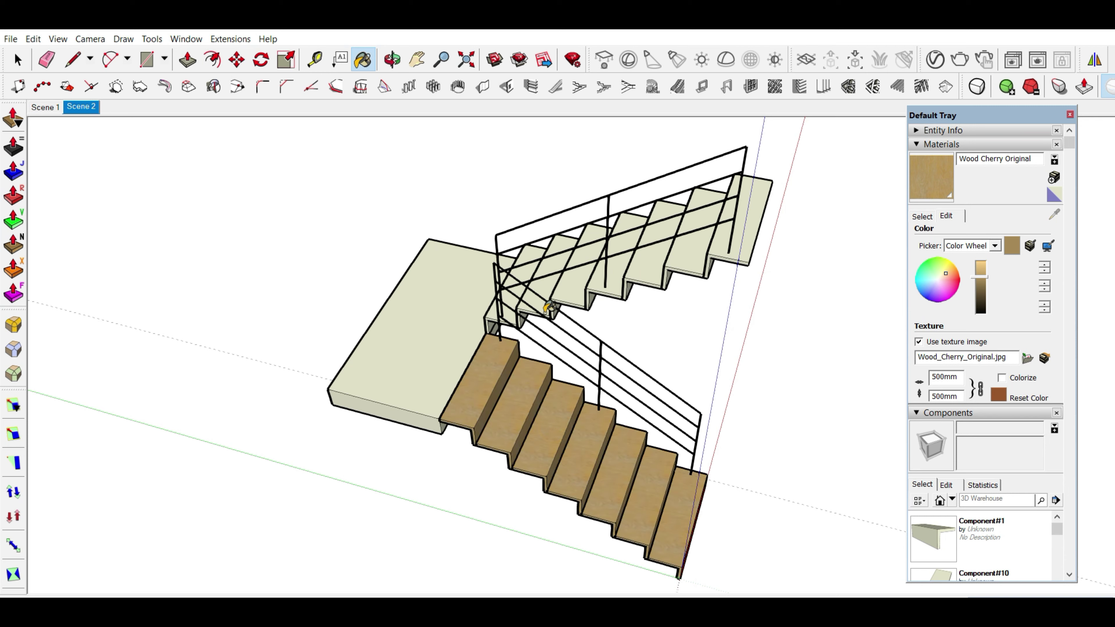
left_click(574, 283)
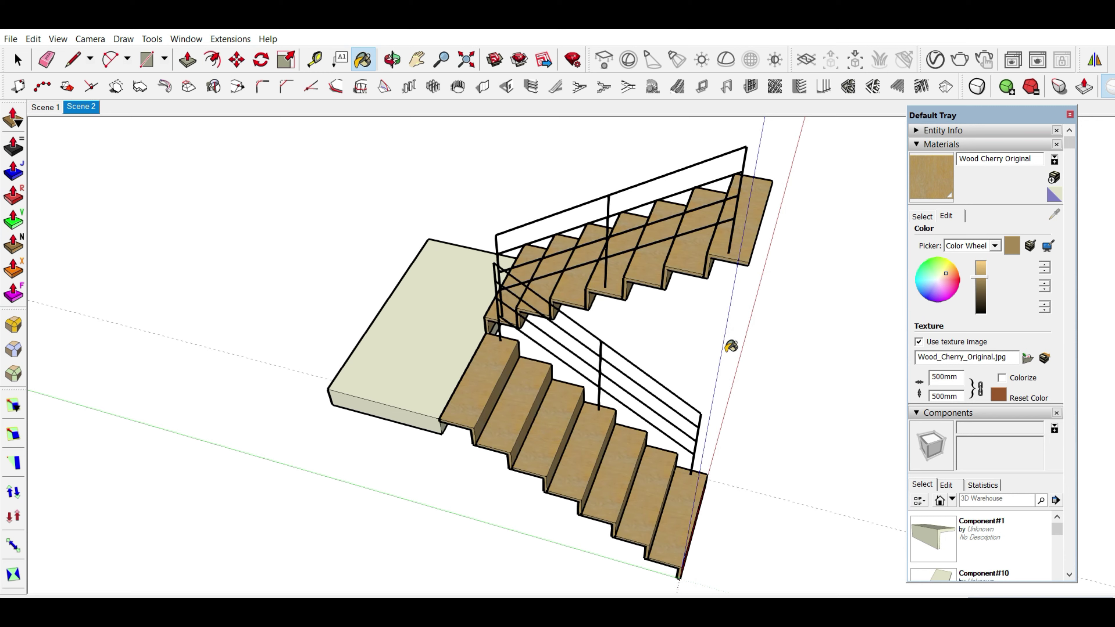
key("space")
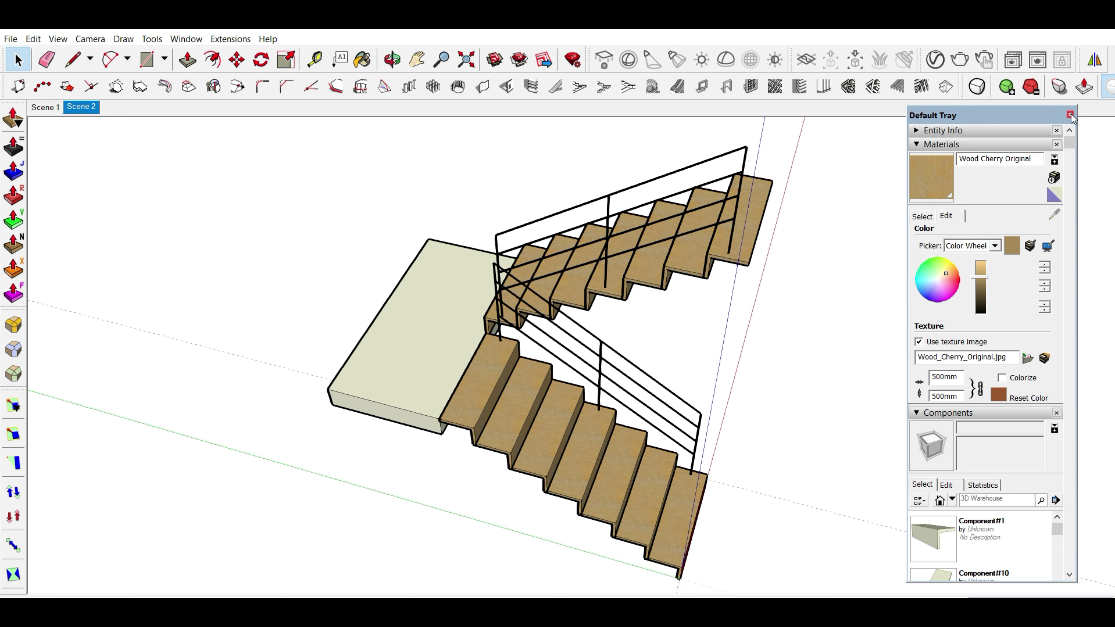
left_click(1070, 115)
middle_click_drag(808, 381, 770, 309)
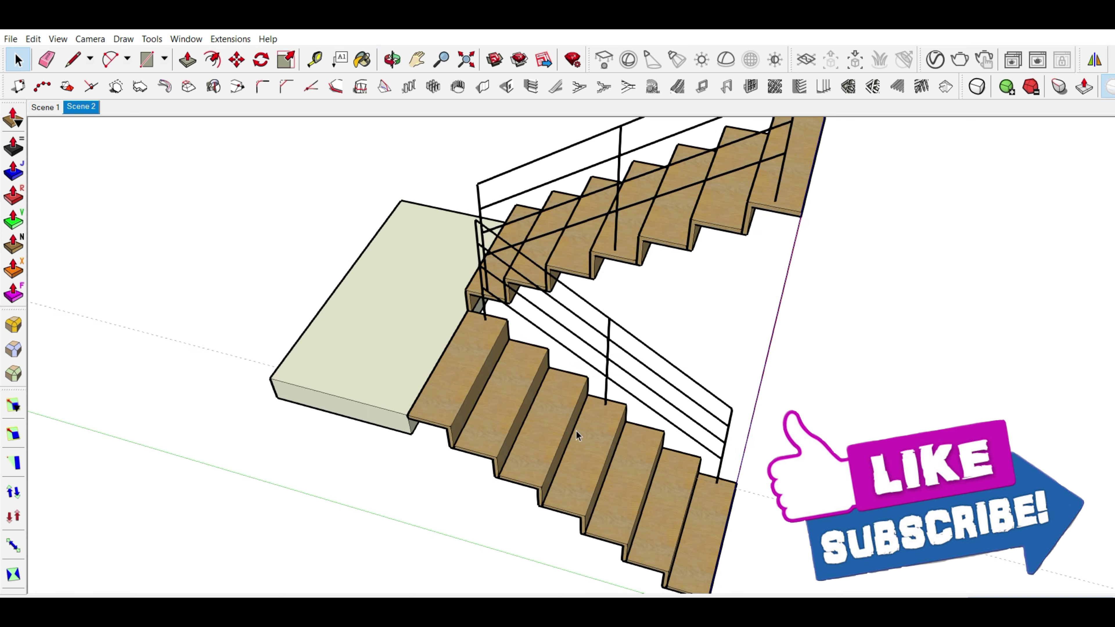
mouse_move(560, 365)
left_mouse_down()
mouse_move(302, 438)
mouse_move(871, 386)
mouse_move(741, 434)
mouse_move(822, 411)
left_mouse_up()
key("space")
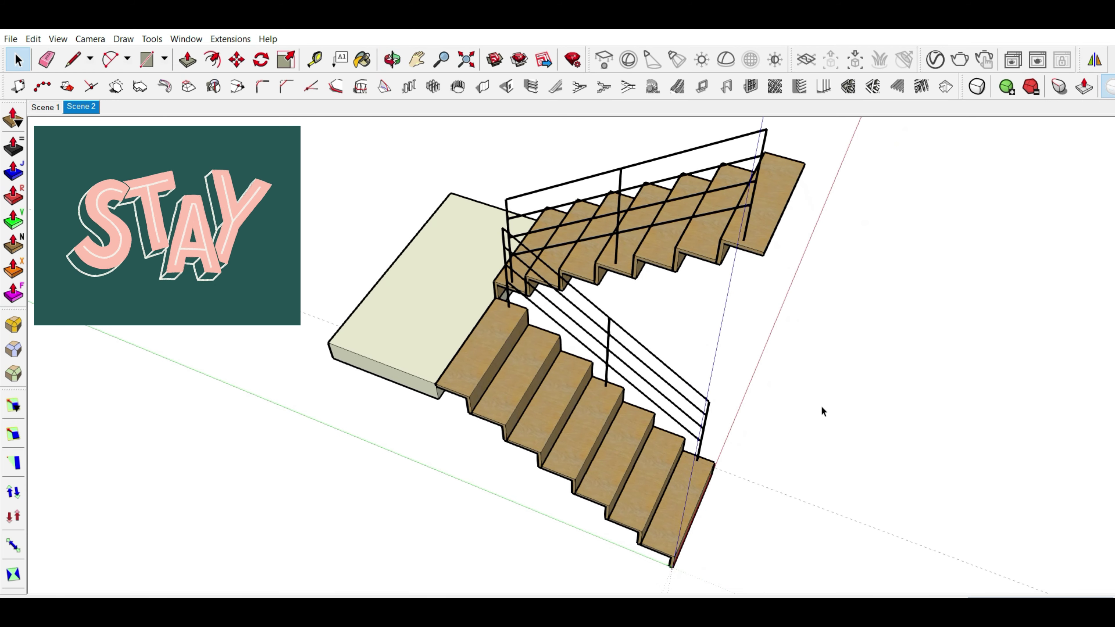